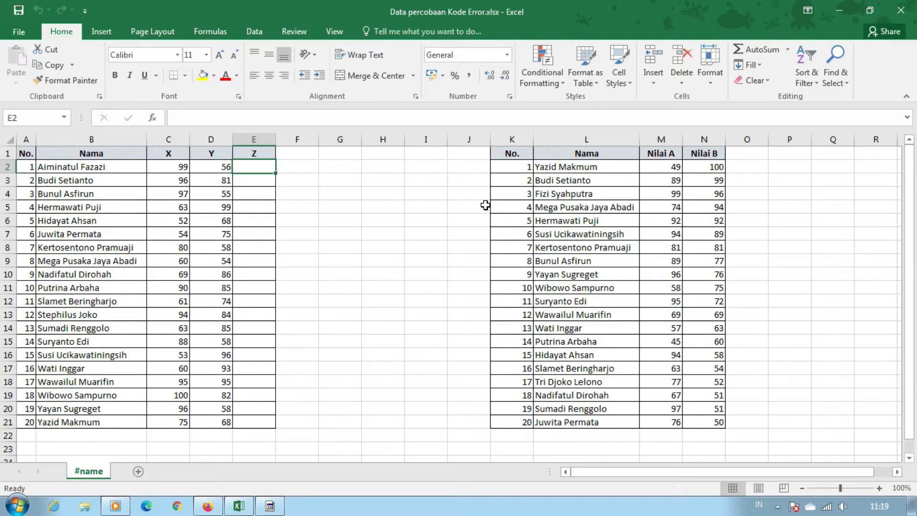
Step: Enter the formula =C2+D2 in cell E2 to add the first row's X and Y values
type("=")
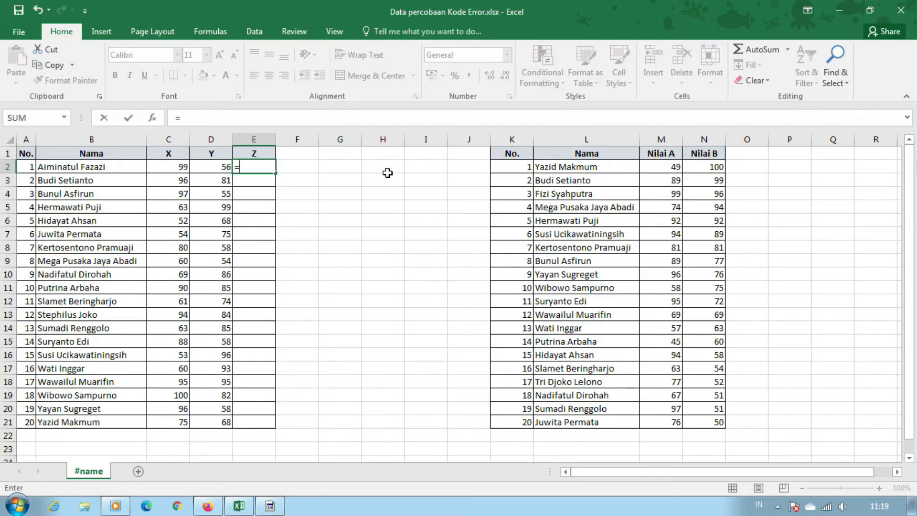
type("C2+D2")
key("Return")
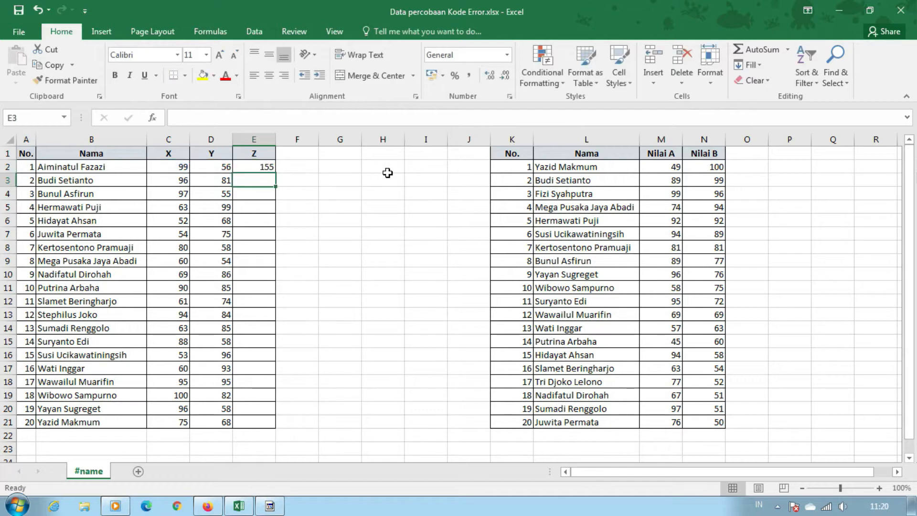
Step: Change the first reference in the E2 formula to CC so that it reads =CC+D2
key("Up")
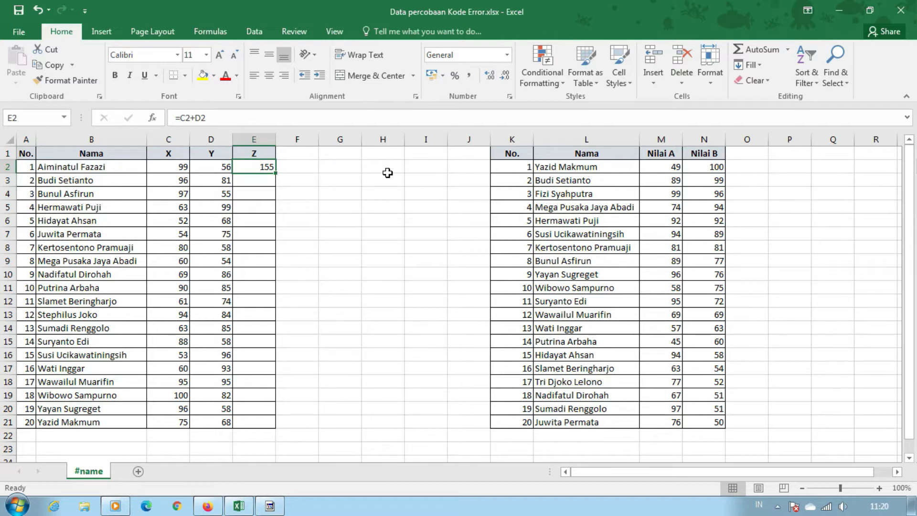
left_click(191, 118)
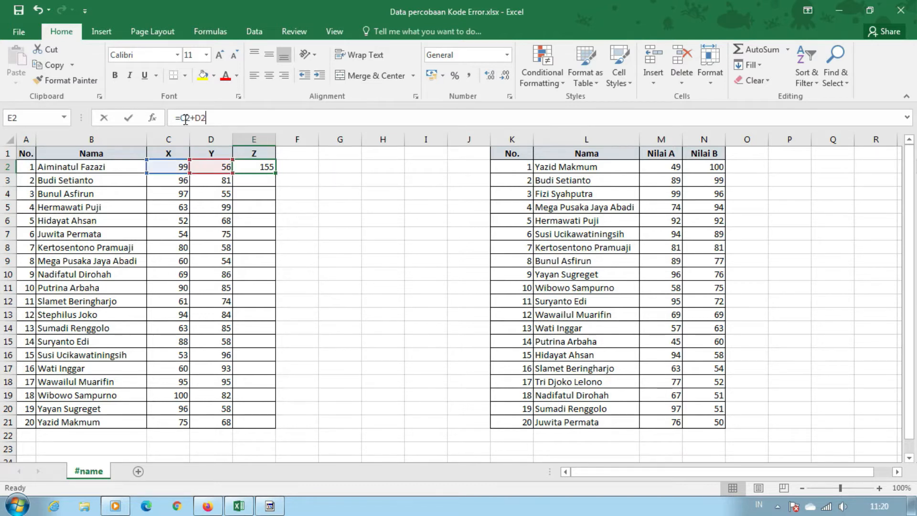
key("BackSpace")
key("Return")
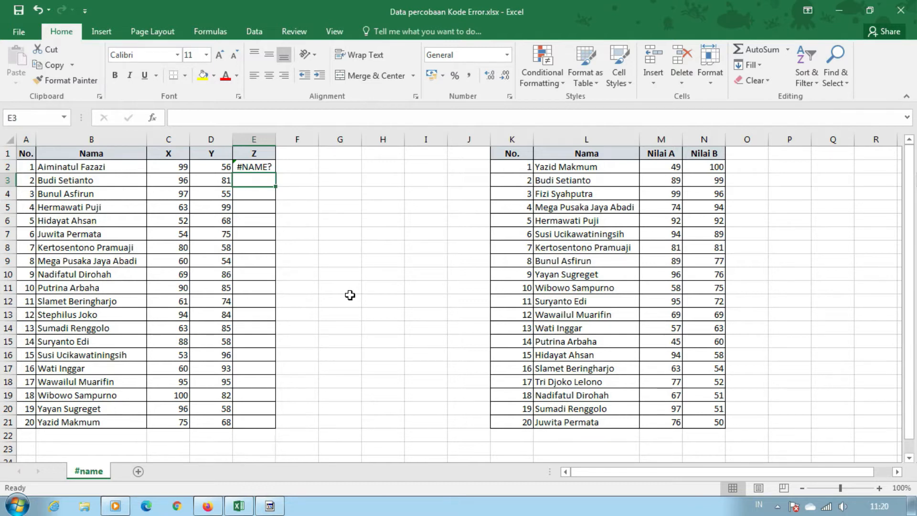
Step: Replace the formula in E2 with =VLOOKUP(B2;daftarnama;2;0), using the undefined range name daftarnama
key("Up")
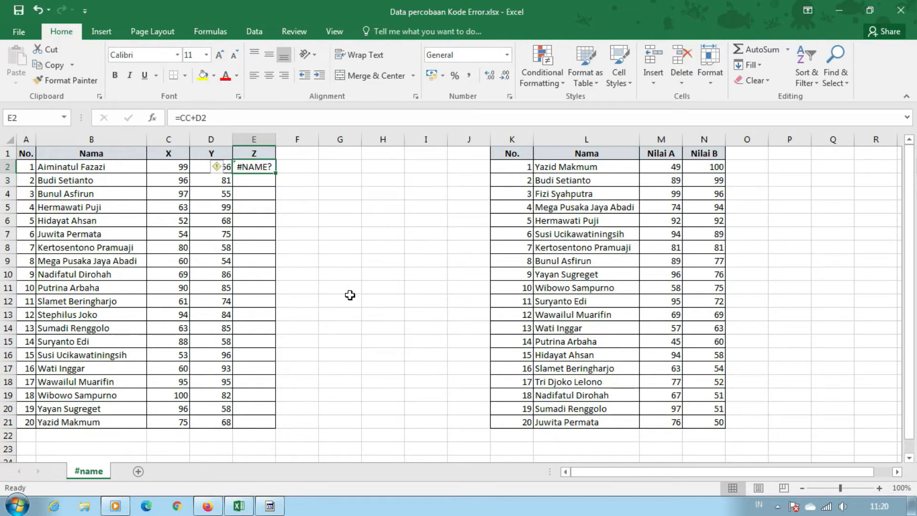
type("=vl")
key("Tab")
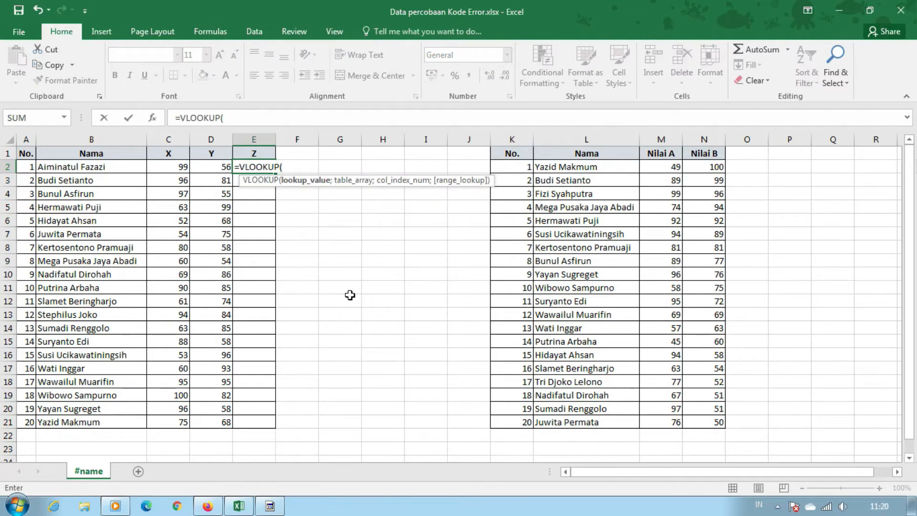
key("Left")
key("Left")
key("Left")
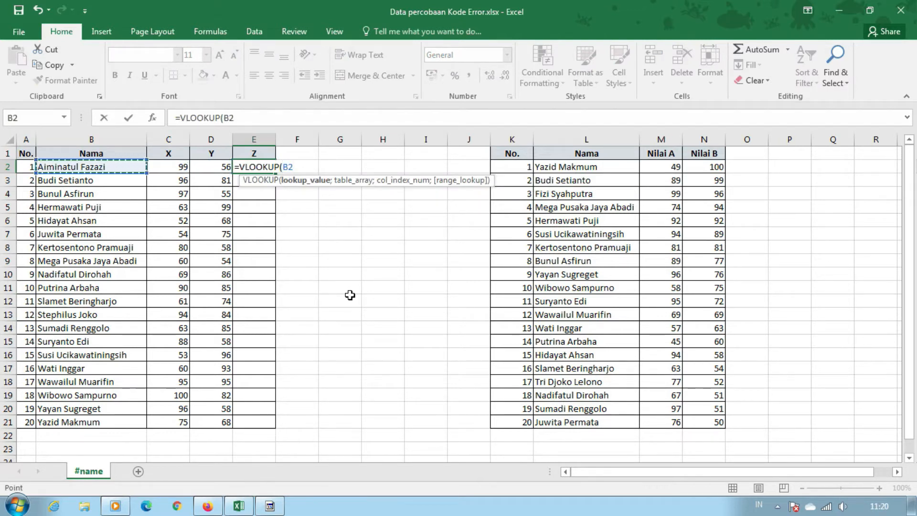
type(";")
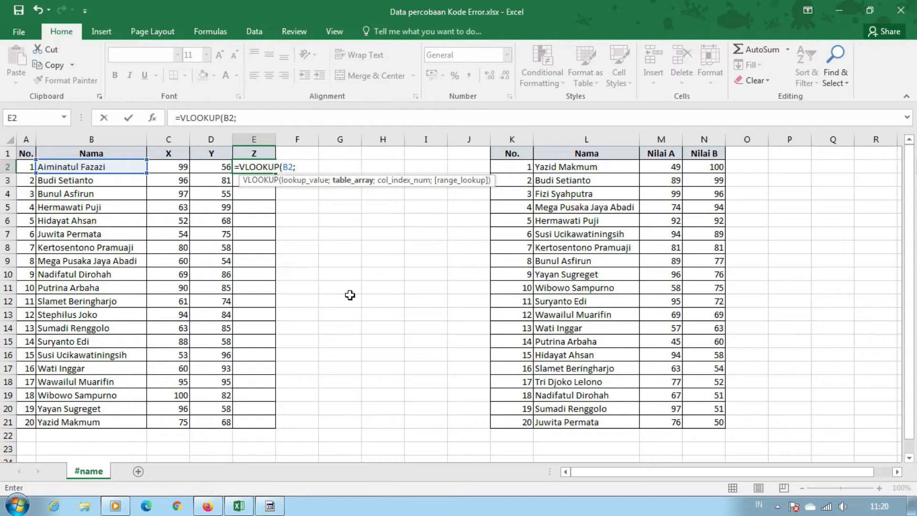
type("daftarnama")
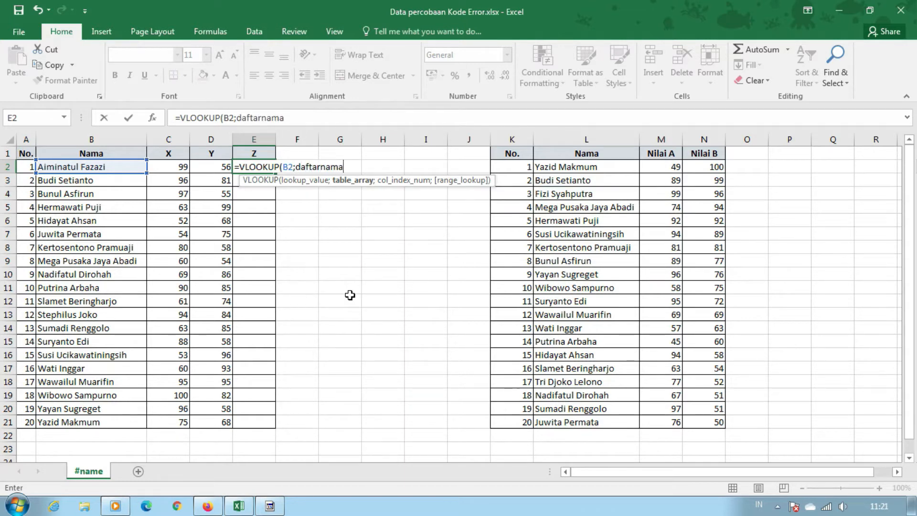
type(";")
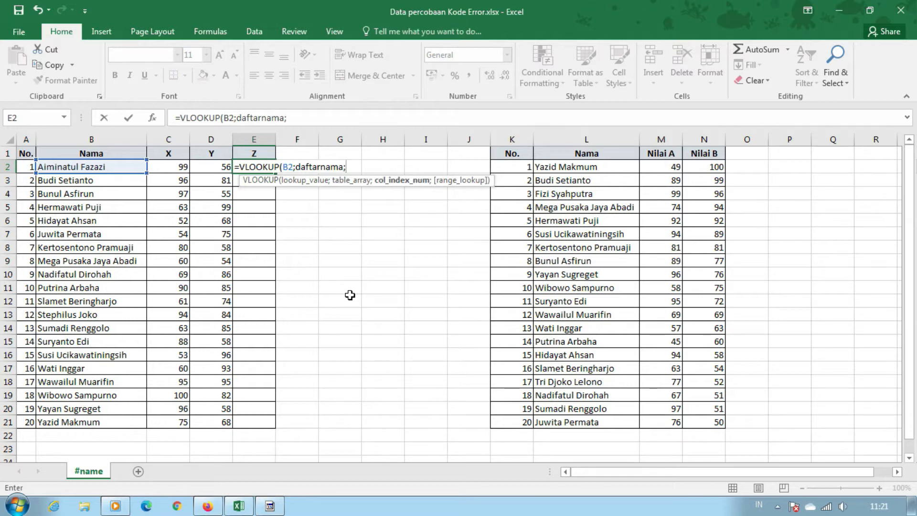
type("2;")
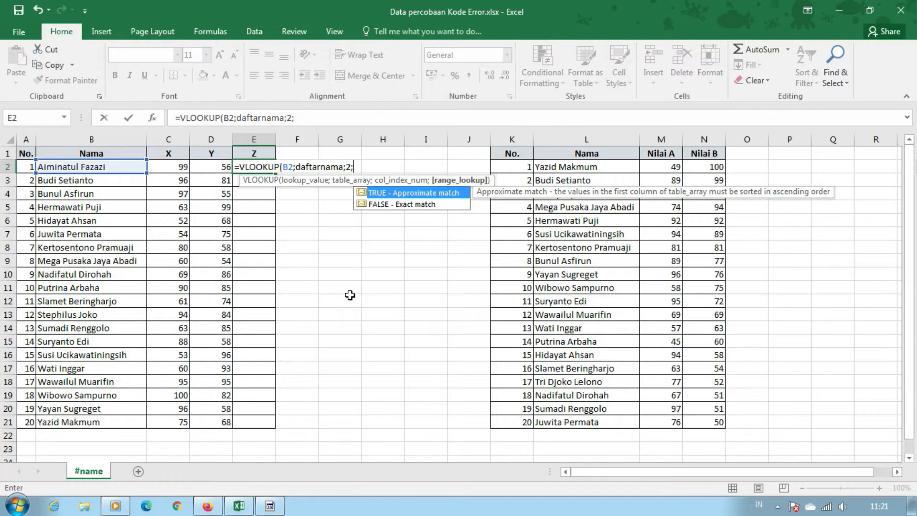
type("0)")
key("Return")
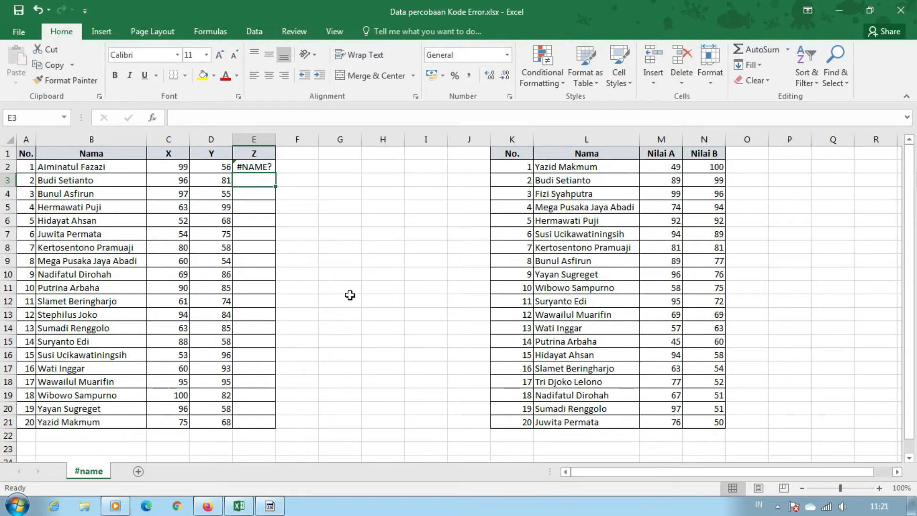
Step: Replace the formula in E2 with =SUM(C2:D2)
key("Up")
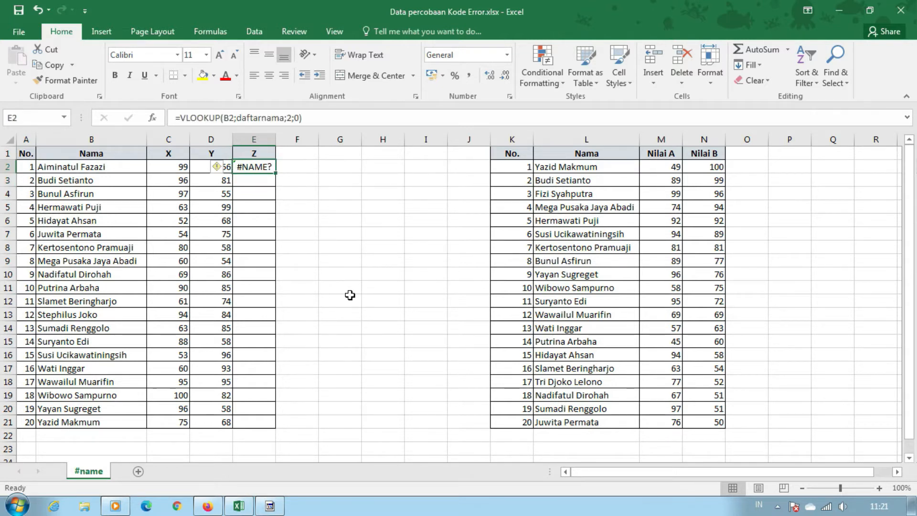
key("Down")
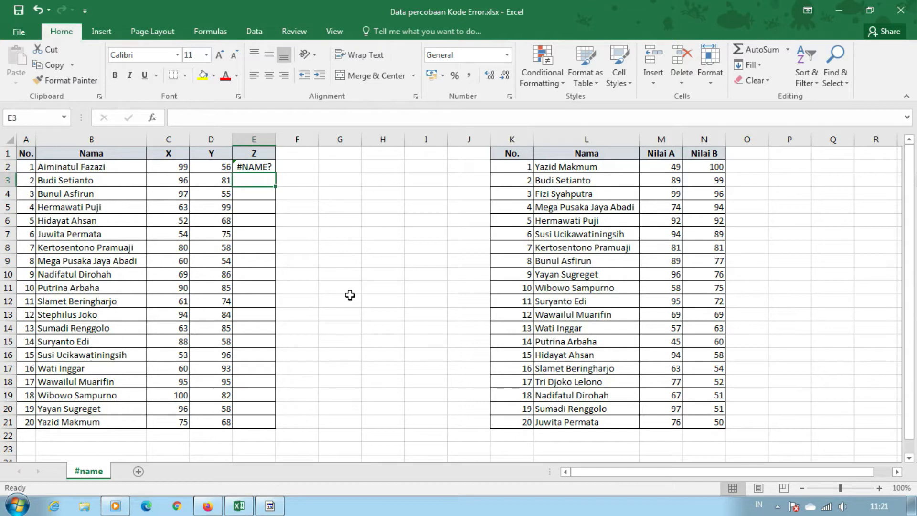
key("Up")
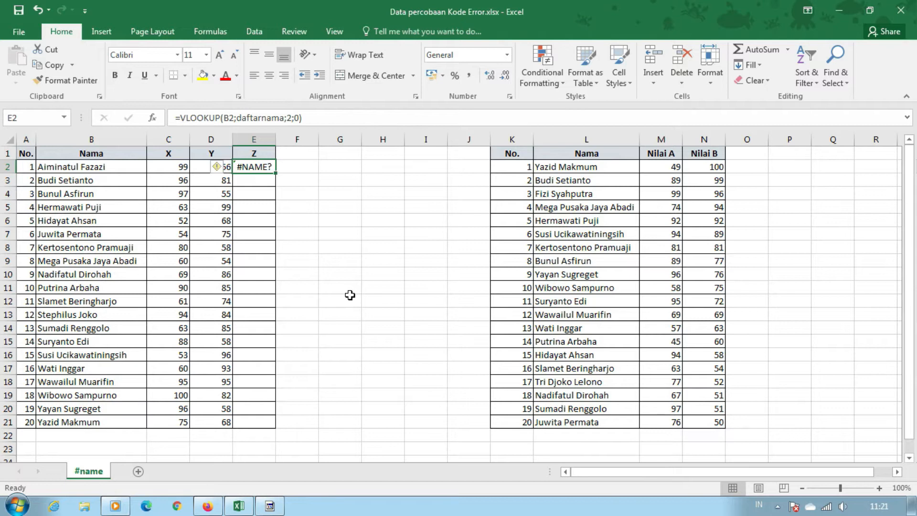
type("=")
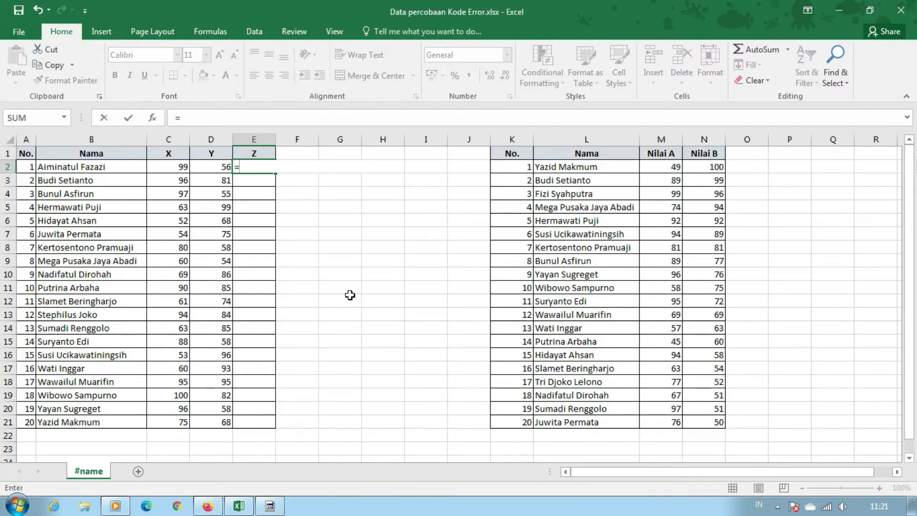
type("sum")
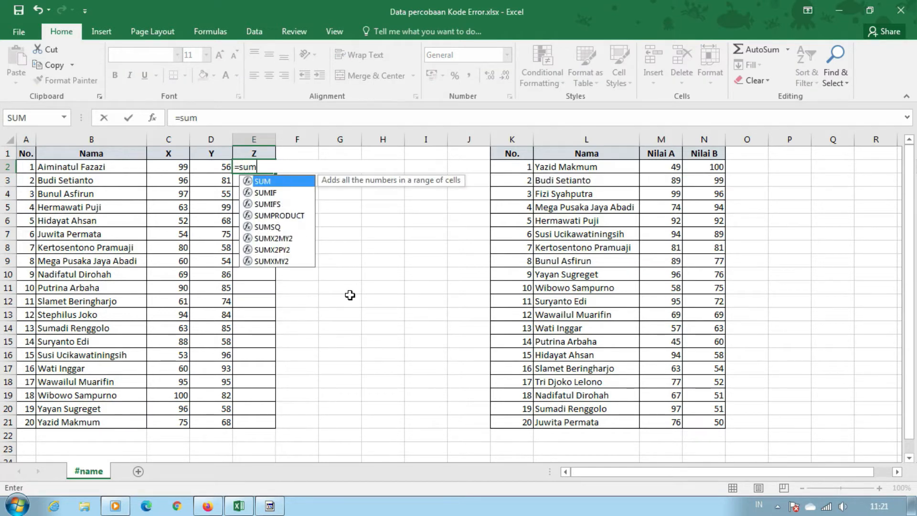
key("Tab")
left_click(174, 165)
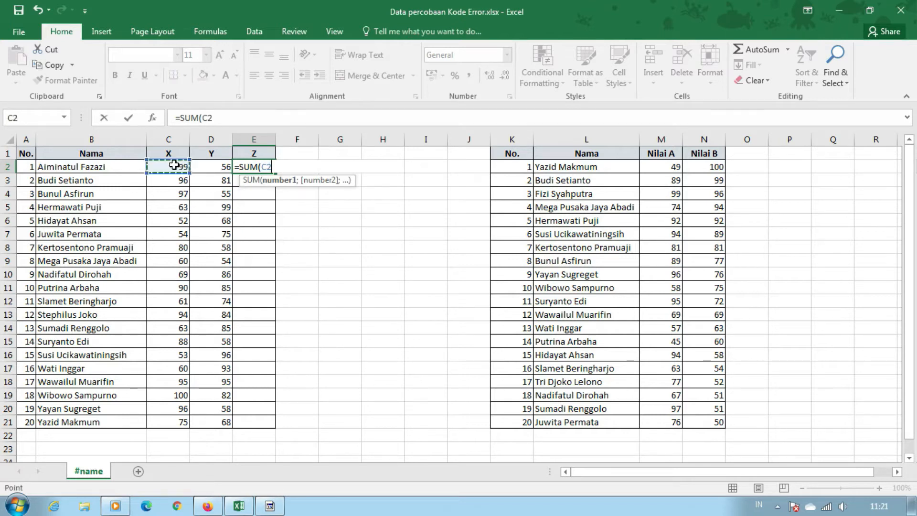
left_click_drag(174, 165, 204, 164)
type(")")
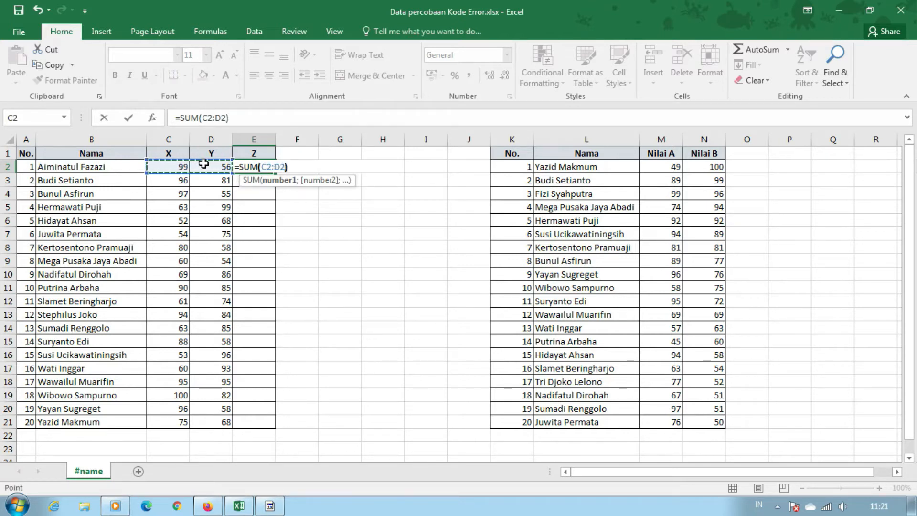
Step: Misspell the function name in E2 as SAM so that the formula reads =SAM(C2:D2)
double_click(250, 165)
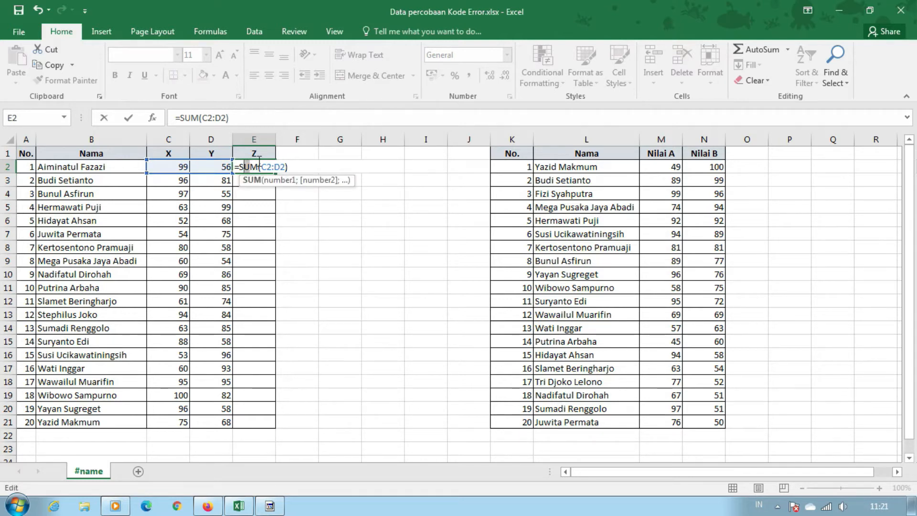
type("A")
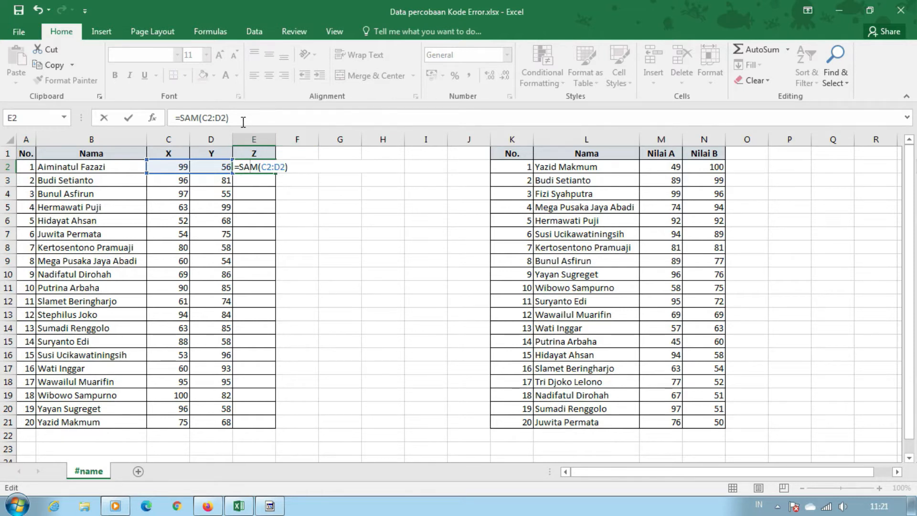
key("Return")
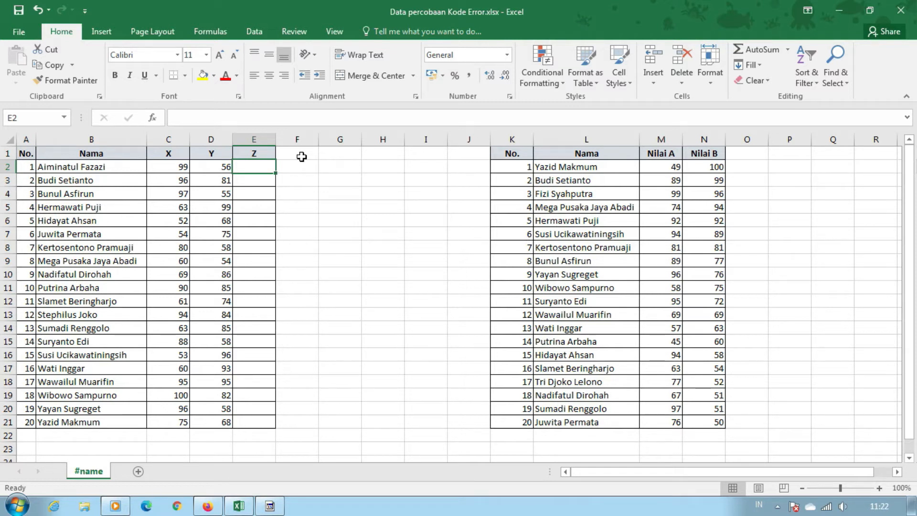
Step: Enter the formula =C2/D2 in cell E2 to divide the first row's X by its Y
type("=")
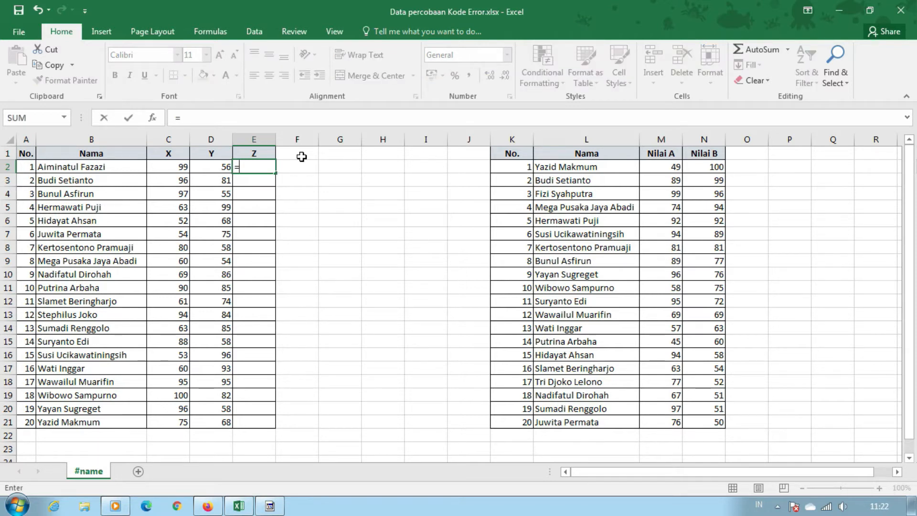
type("C2/D2")
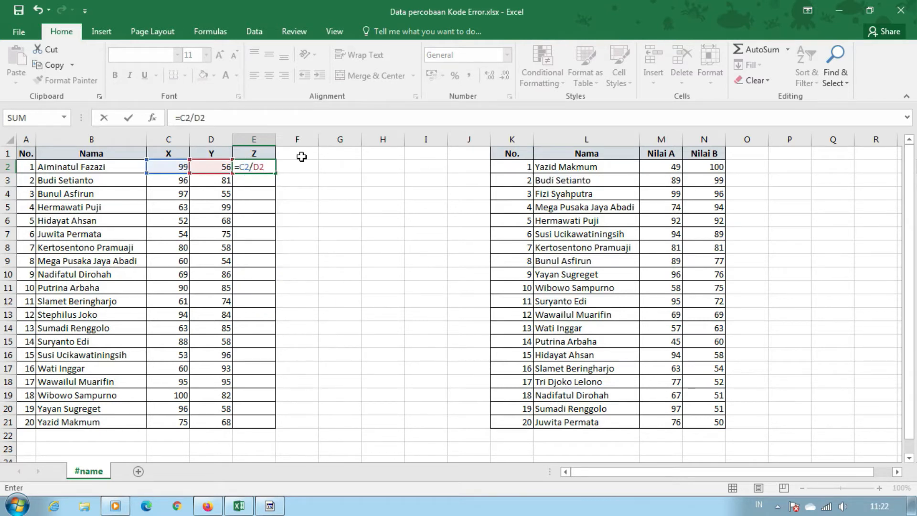
key("Return")
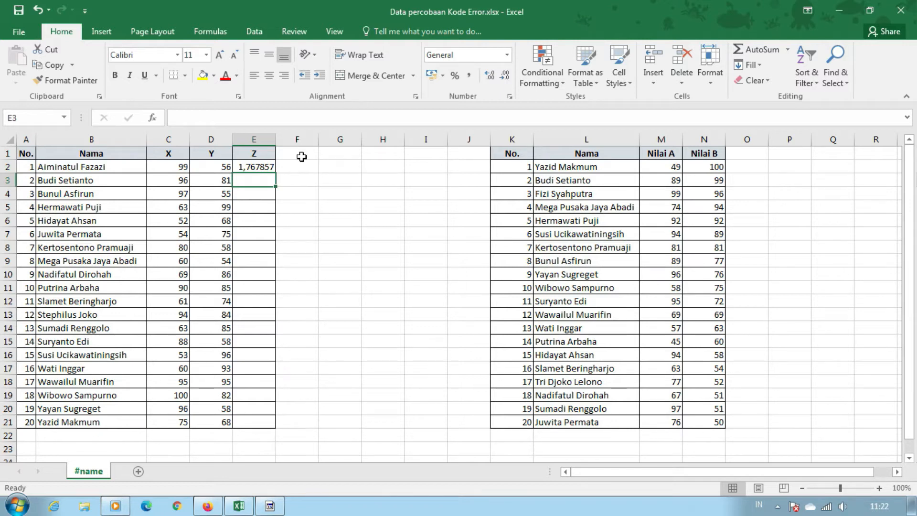
Step: Set the Y value in cell D2 to 0
key("Up")
key("Left")
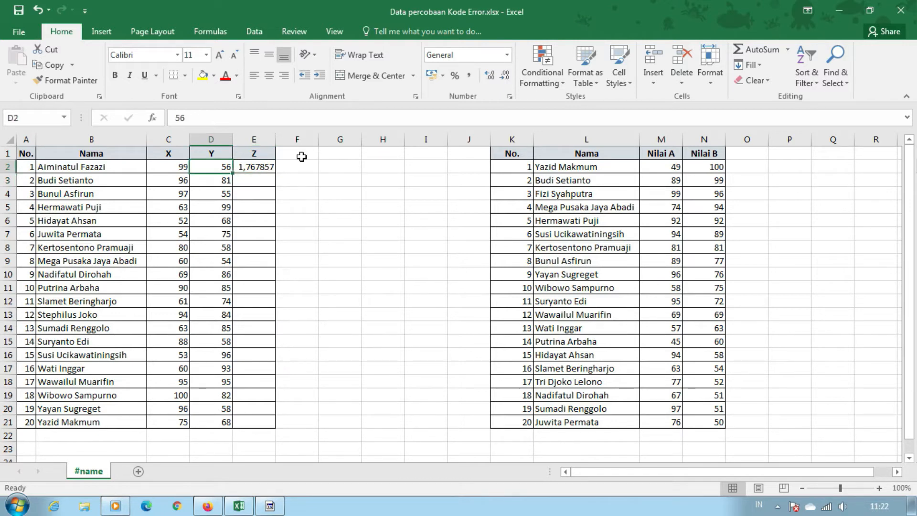
type("0")
key("Return")
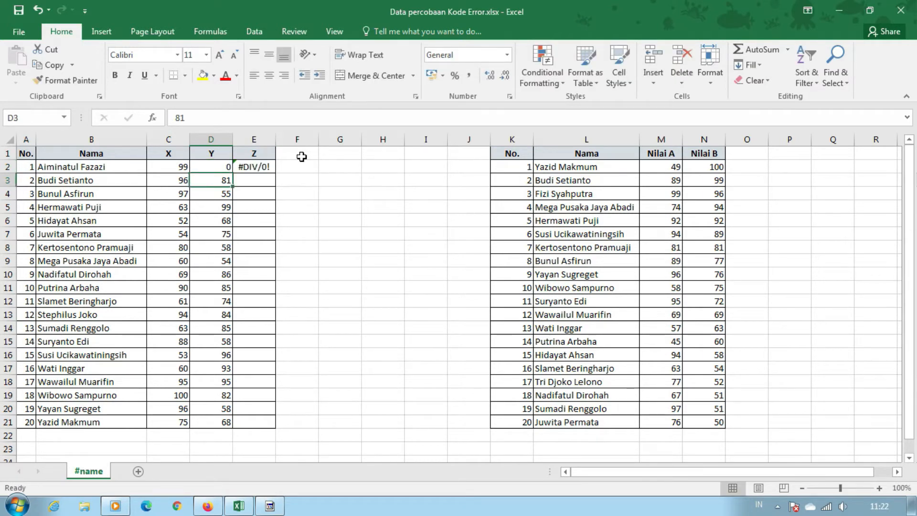
Step: Clear the divisor cell D2 to test an empty value, and refill it with 0
key("Up")
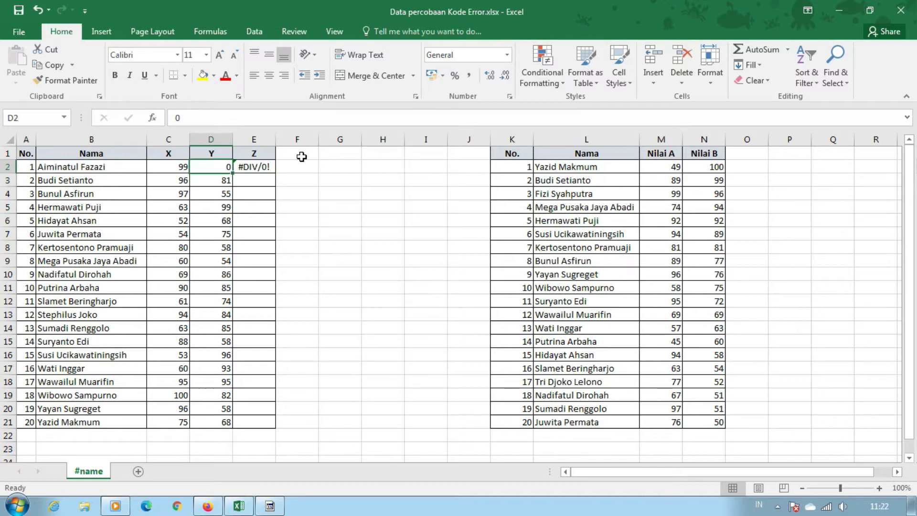
key("Delete")
key("Down")
key("Up")
type("0")
key("ctrl+Return")
Step: Undo the edits to the Y value in D2 and clear the division formula from E2
key("ctrl+z")
key("Right")
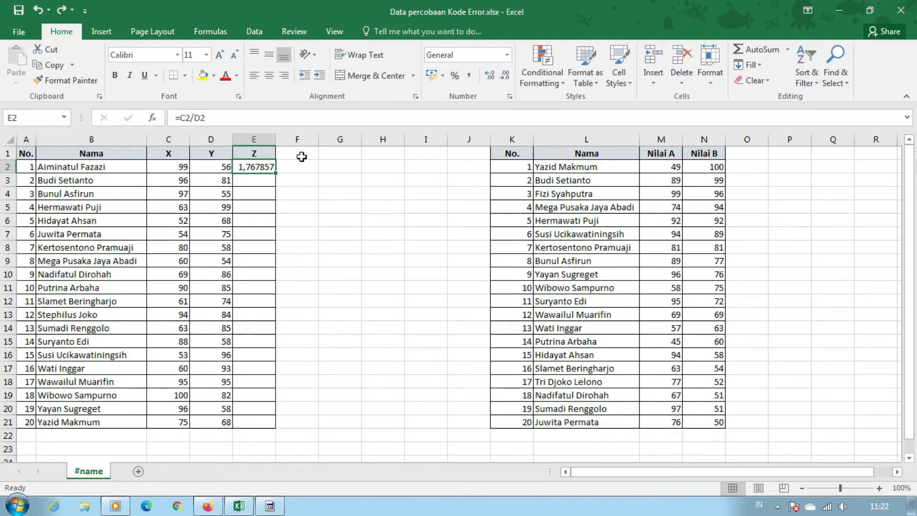
key("Delete")
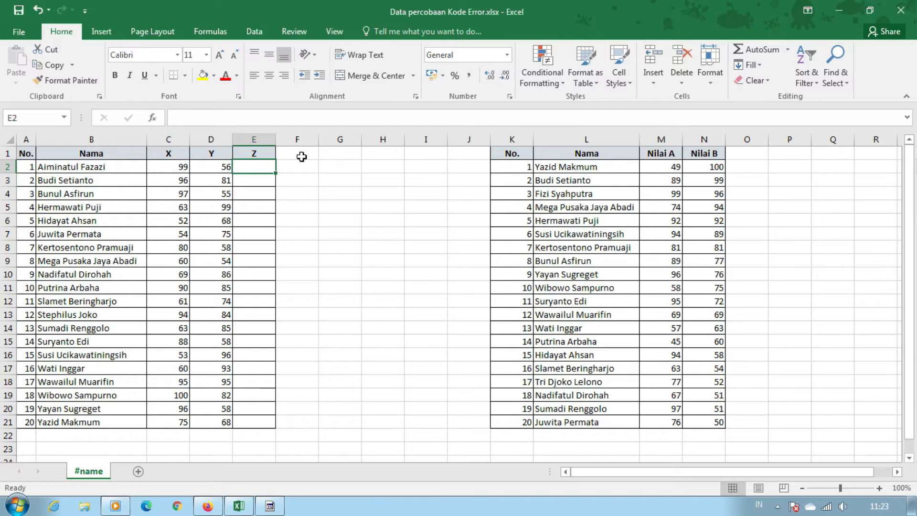
Step: Enter the formula =AVERAGE(D2:D21) in cell D22, directly below the Y column
key("Left")
key("Down")
key("Down")
key("Down")
key("Down")
key("Down")
key("Down")
key("Down")
key("Down")
key("Down")
key("Down")
key("Down")
key("Down")
key("Down")
key("Down")
key("Down")
key("Down")
key("Down")
key("Down")
key("Down")
key("Down")
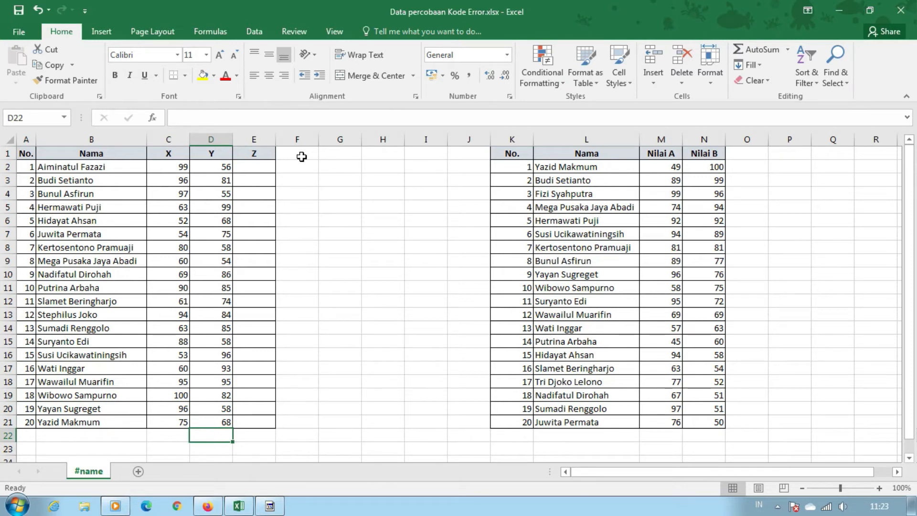
type("=")
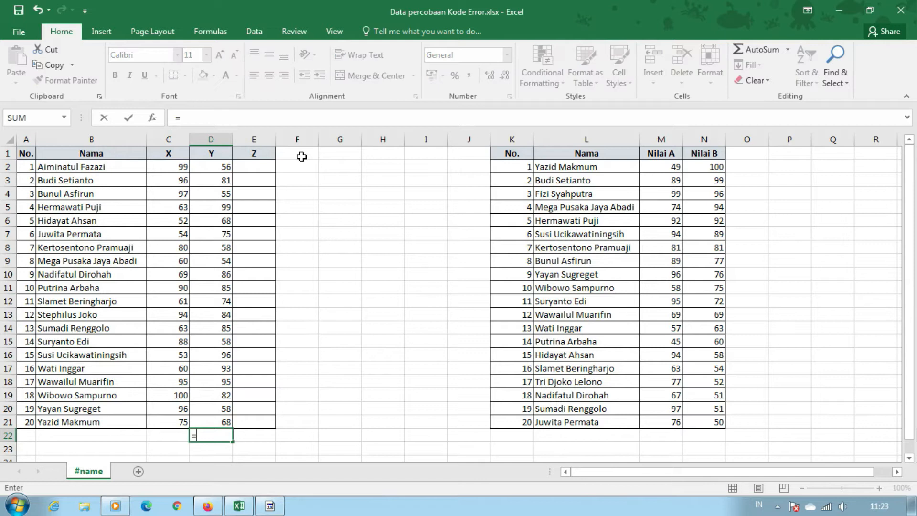
type("average")
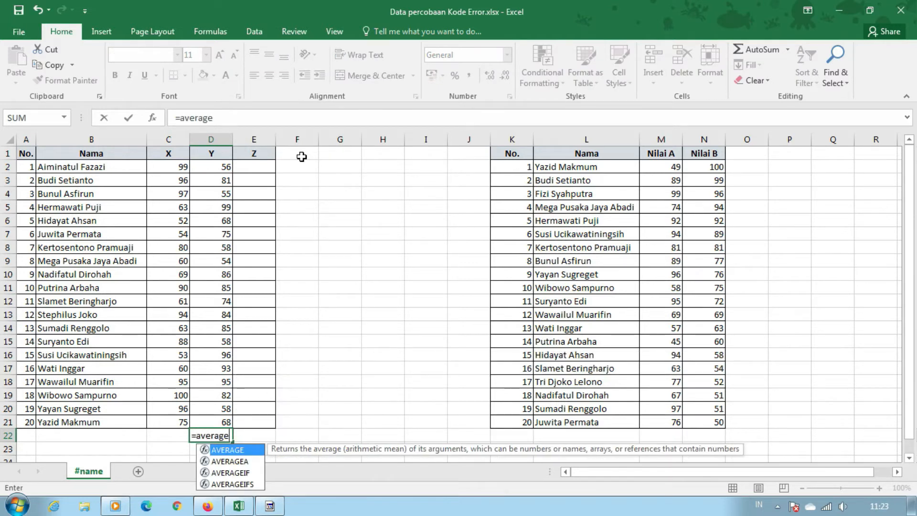
key("Tab")
left_click_drag(206, 165, 225, 419)
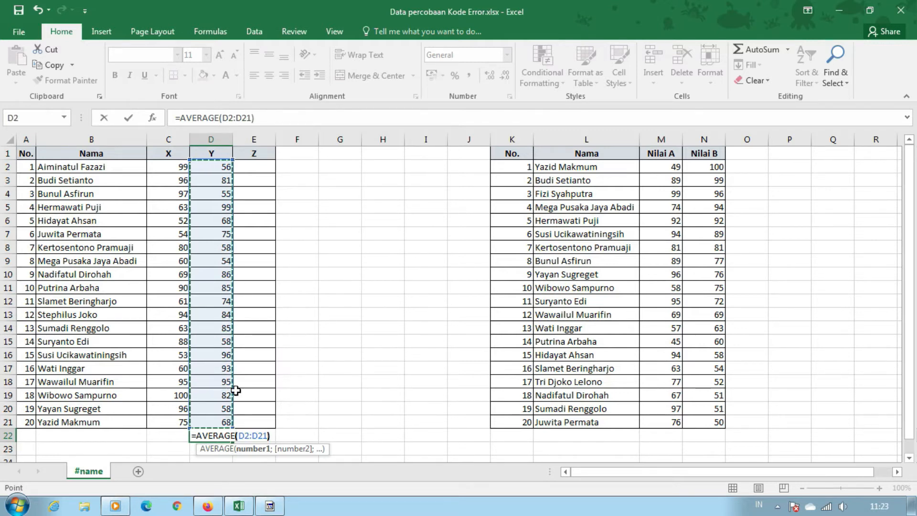
key("Return")
key("Up")
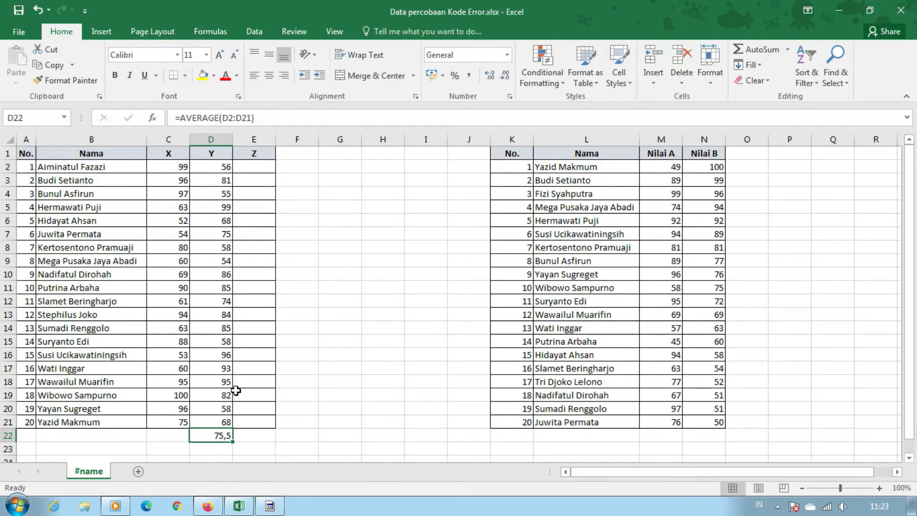
Step: Clear all the Y values in D2:D21 to test the average of an empty range
key("Up")
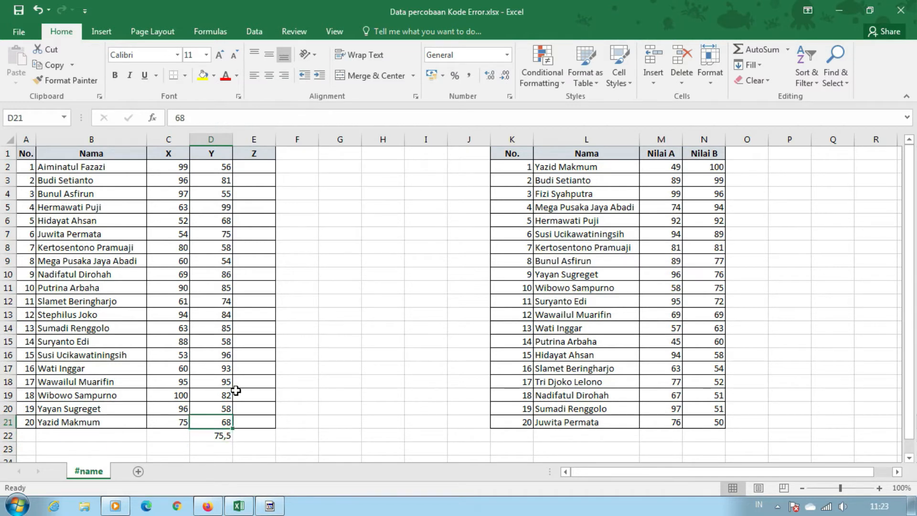
key("ctrl+shift+Up")
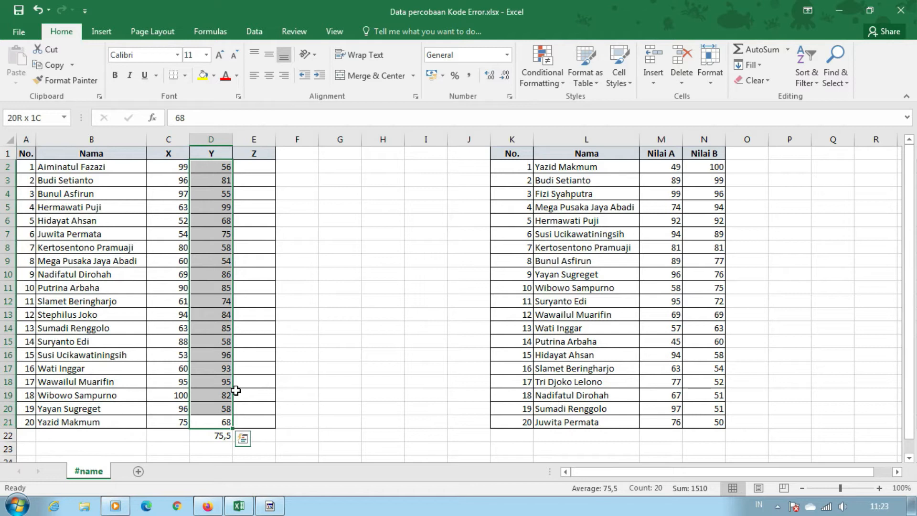
key("Delete")
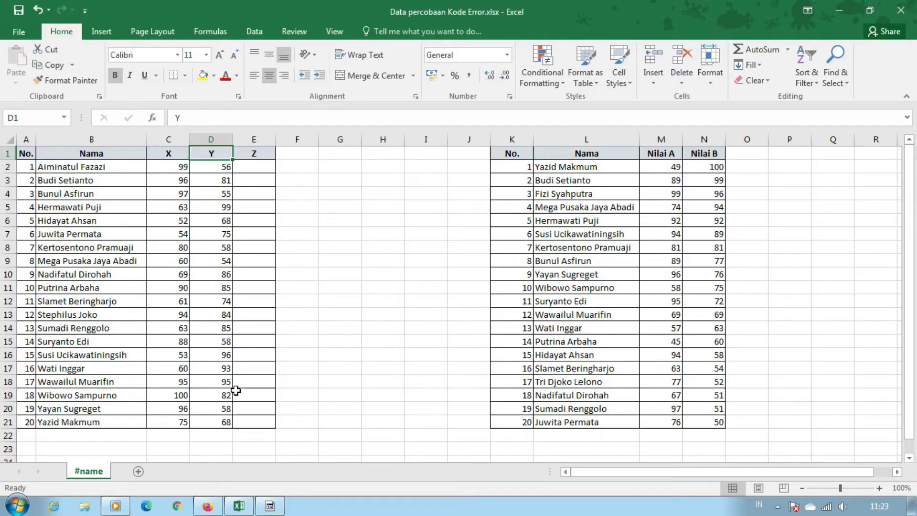
Step: Enter the formula =C2+D2 in cell E2 to add the first row's X and Y
key("Down")
key("Right")
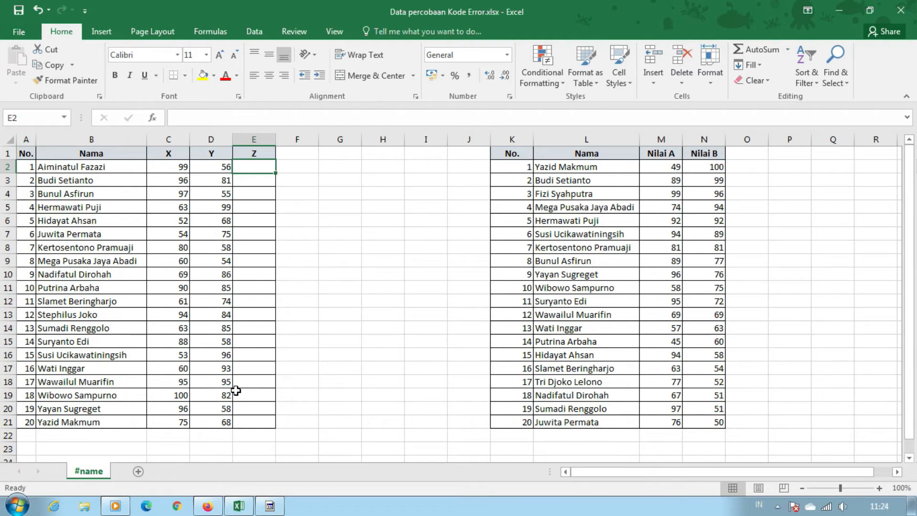
type("=C2+D2")
key("Return")
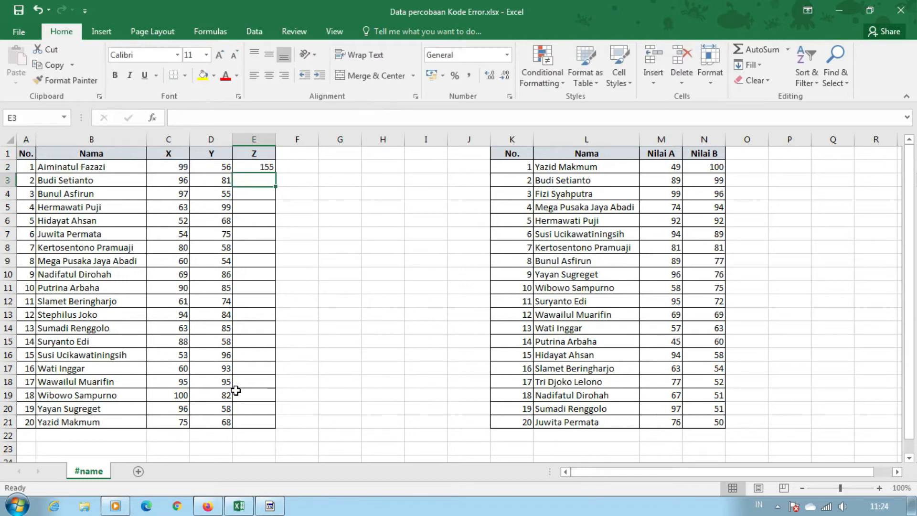
Step: Replace the Y value in cell D2 with the text Sepuluh
key("Up")
key("Left")
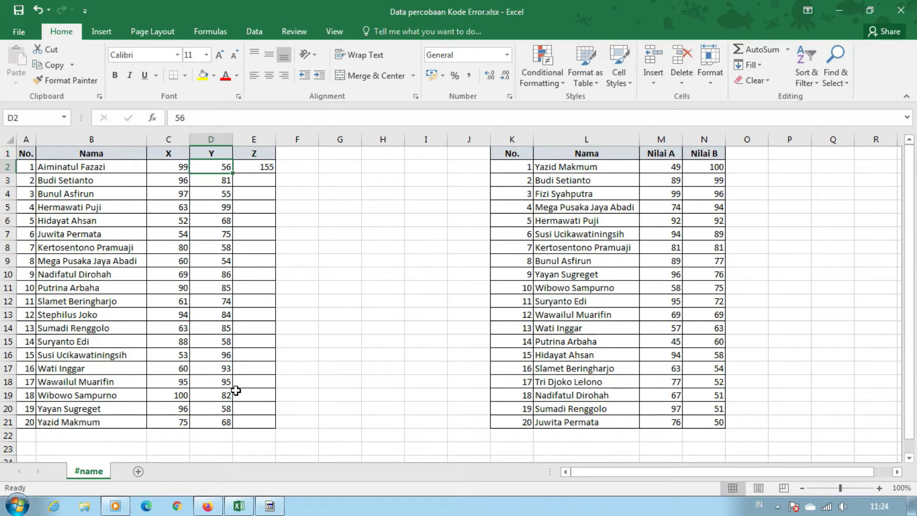
type("Sepuluh")
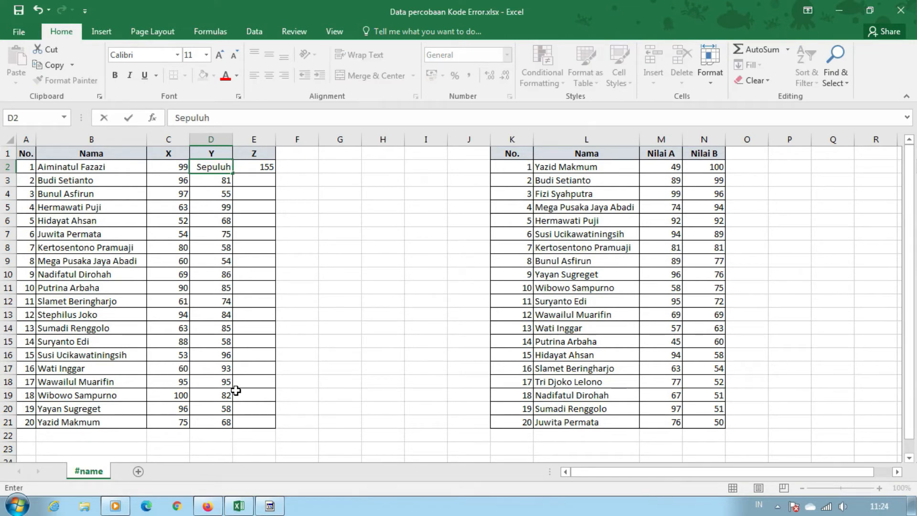
key("Return")
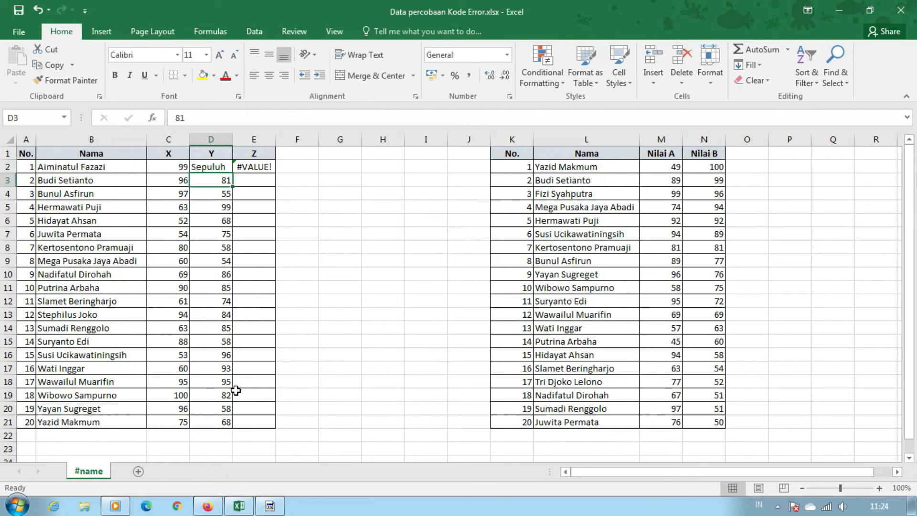
Step: Undo the text entry in cell D2 and select the sum formula in E2
key("ctrl+z")
key("Right")
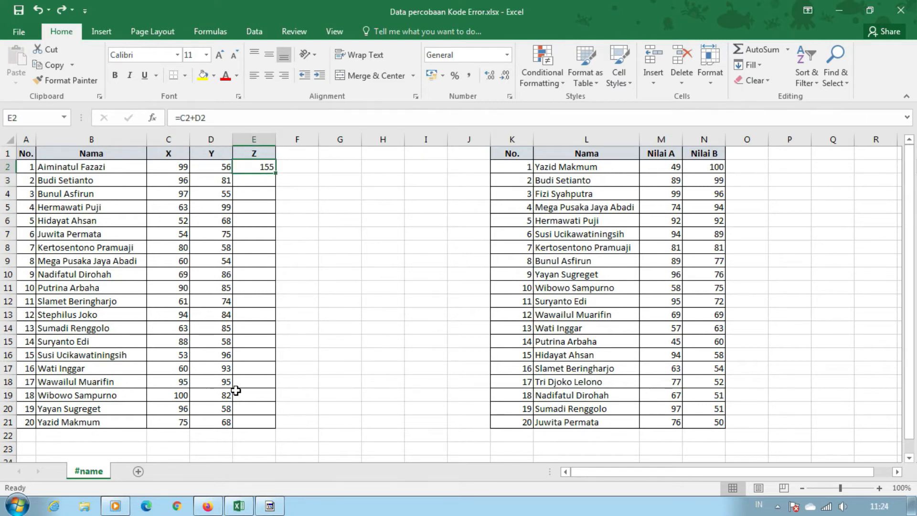
key("Delete")
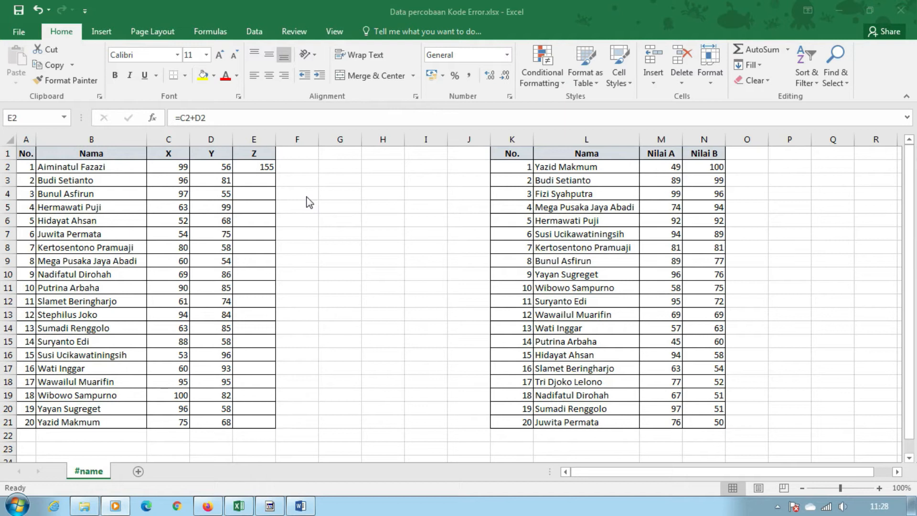
Step: Delete cell D2, which the sum formula in E2 references, shifting the cells below it up
left_click(263, 171)
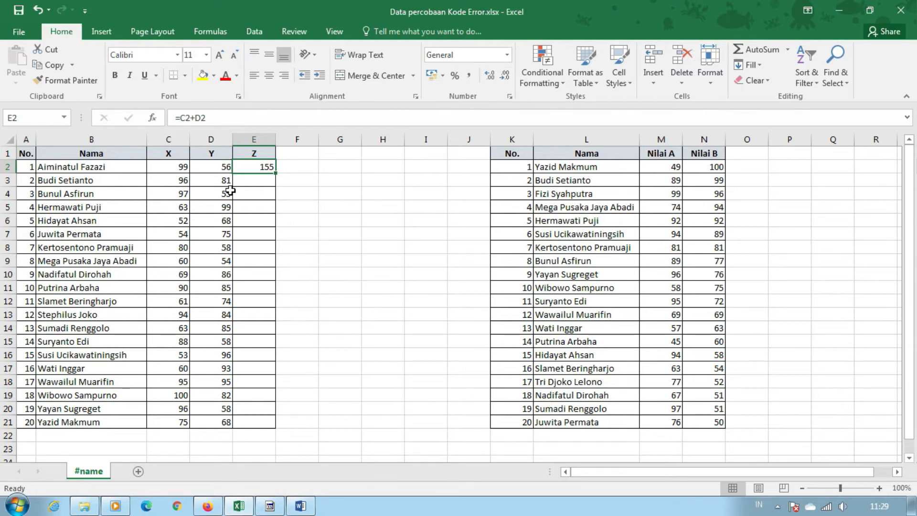
left_click(218, 166)
right_click(216, 168)
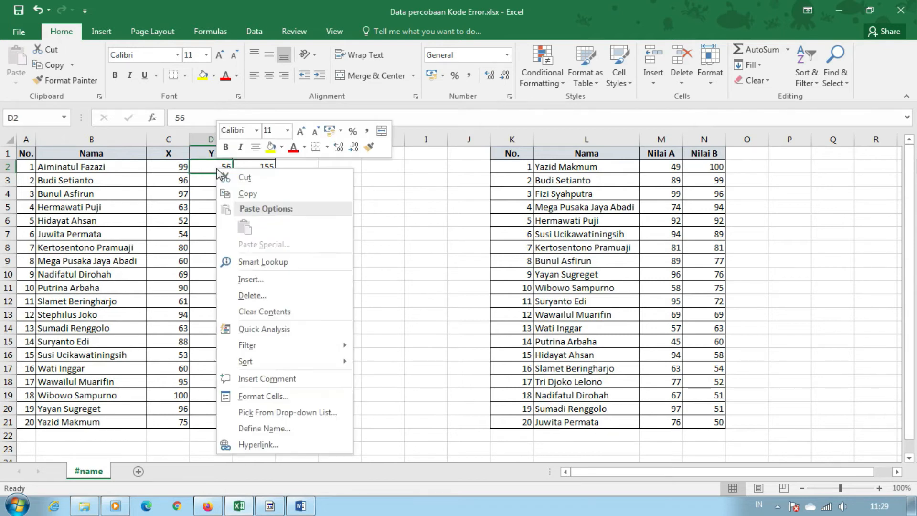
left_click(329, 293)
left_click(251, 330)
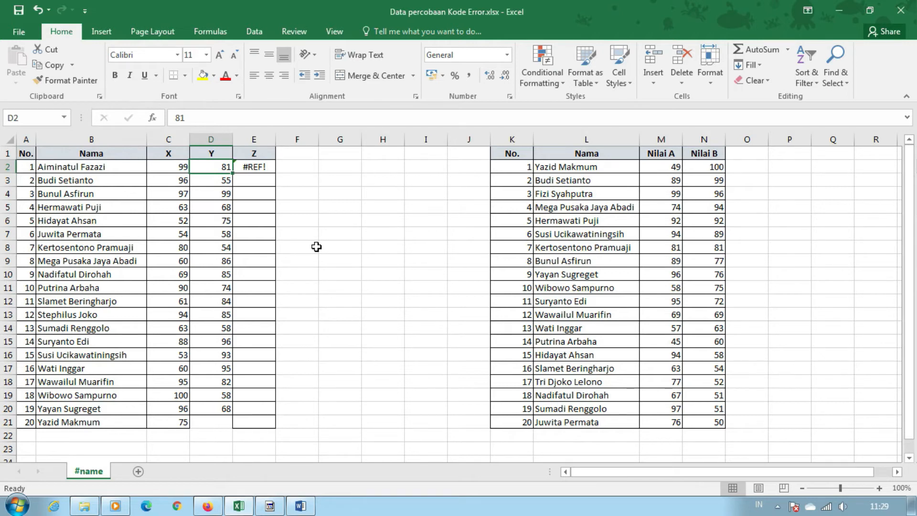
Step: Undo the deletion of cell D2 to restore the Y column
key("ctrl+z")
key("ctrl+z")
key("ctrl+z")
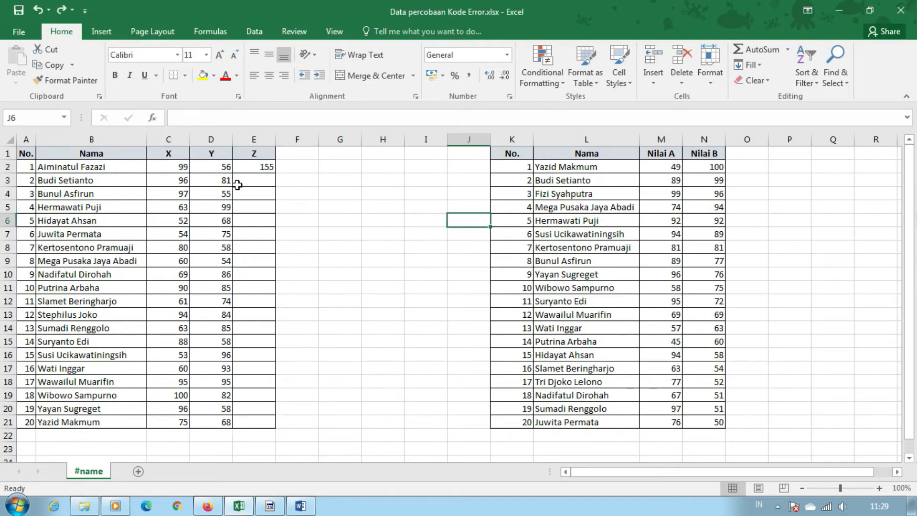
Step: Enter =VLOOKUP(B3;L2:N21;5;0) in cell E3, using a column index beyond the three-column lookup range
left_click(258, 185)
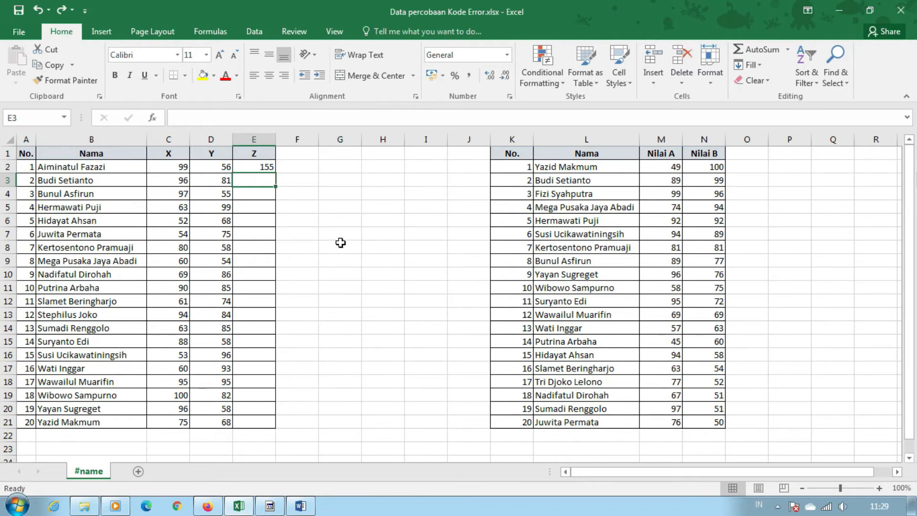
type("=VLOOKUP(")
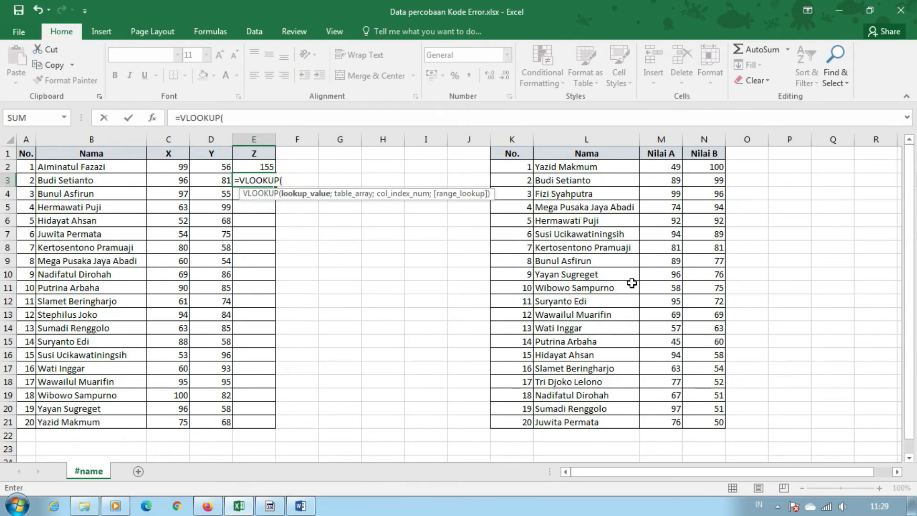
left_click(94, 180)
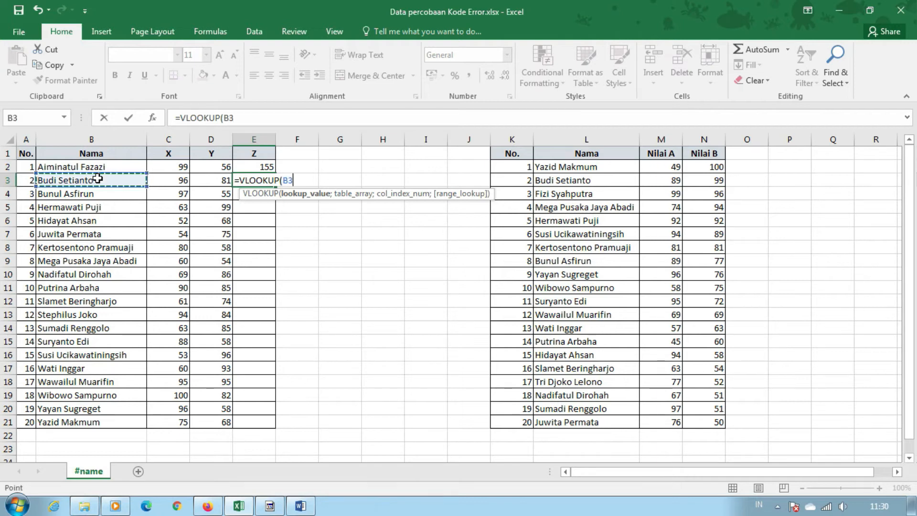
type(";")
left_click_drag(550, 167, 718, 419)
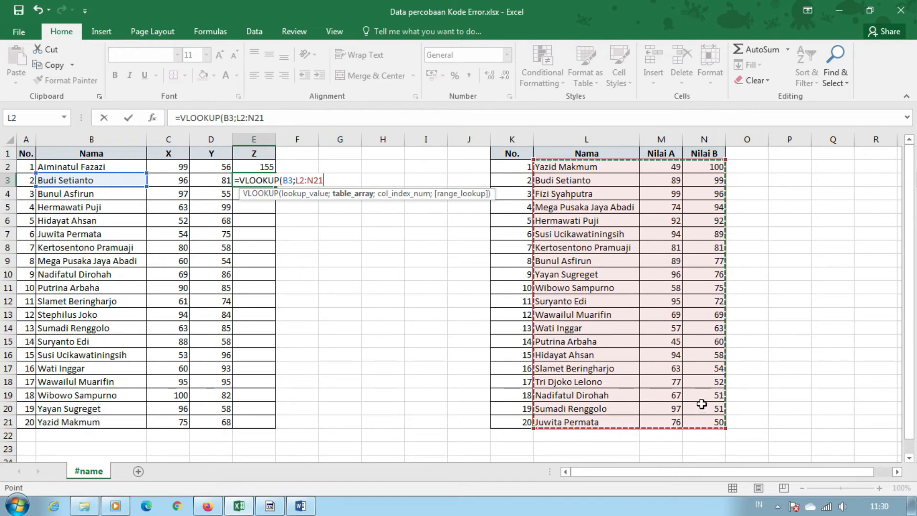
type(";")
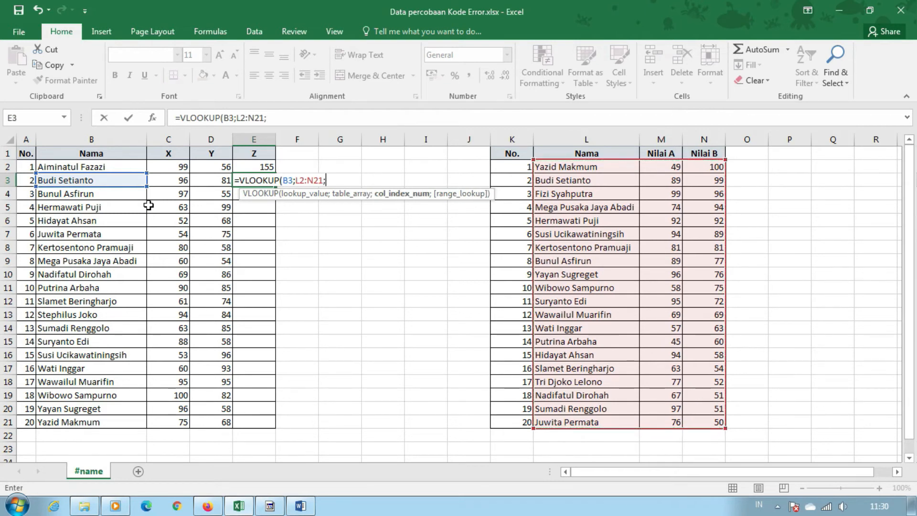
type("5;0)")
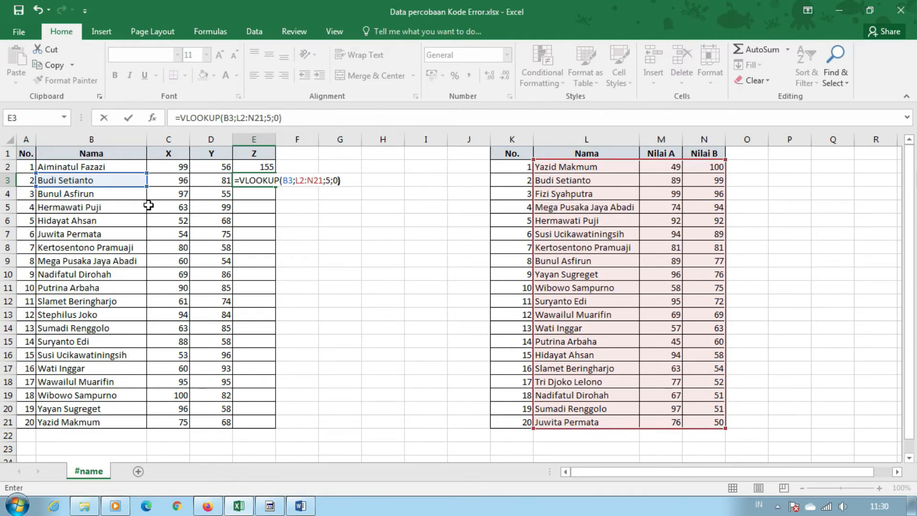
key("Return")
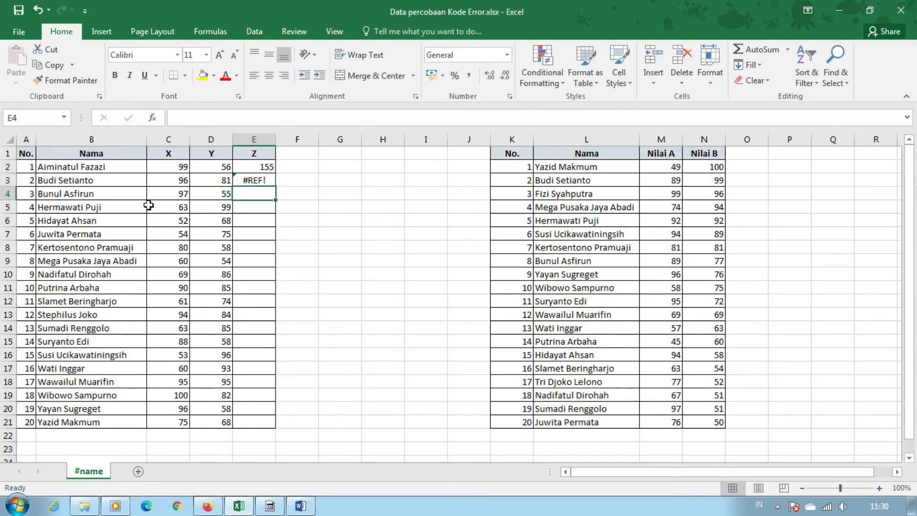
Step: Clear the sum and VLOOKUP formulas from cells E2:E3
key("Up")
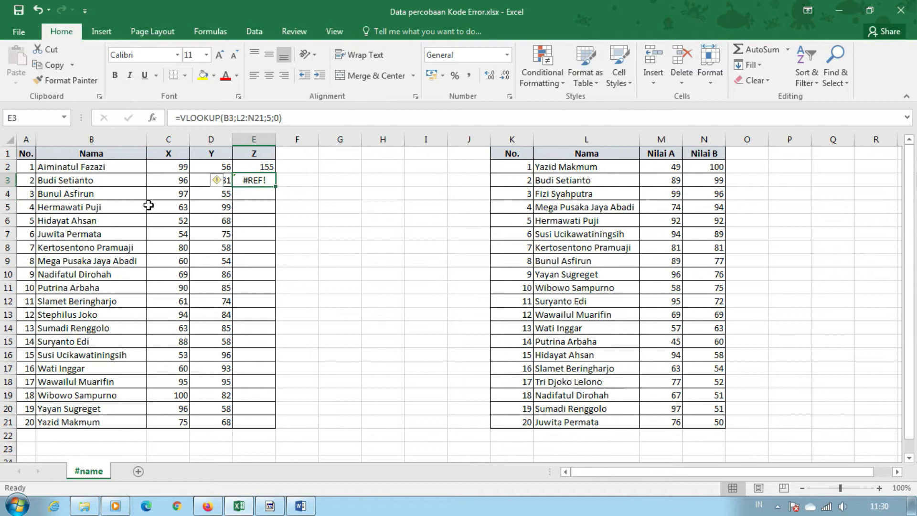
key("shift+Up")
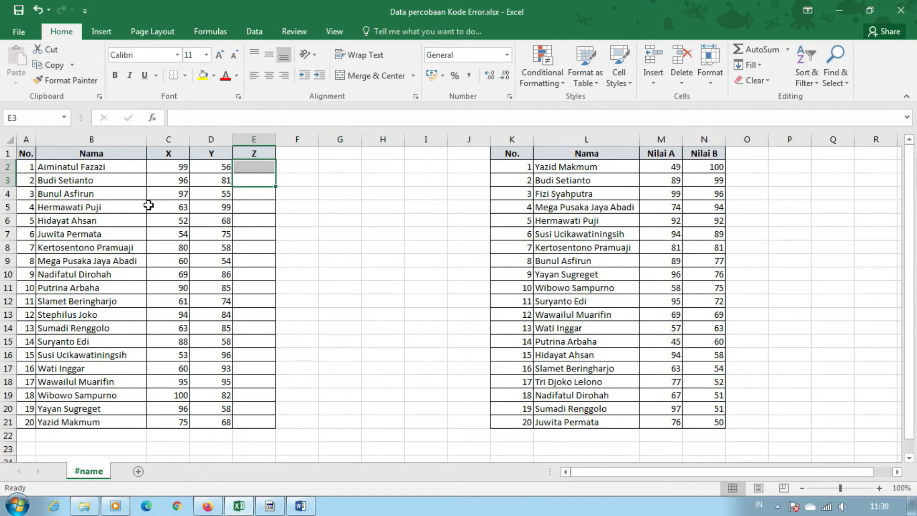
left_click(319, 207)
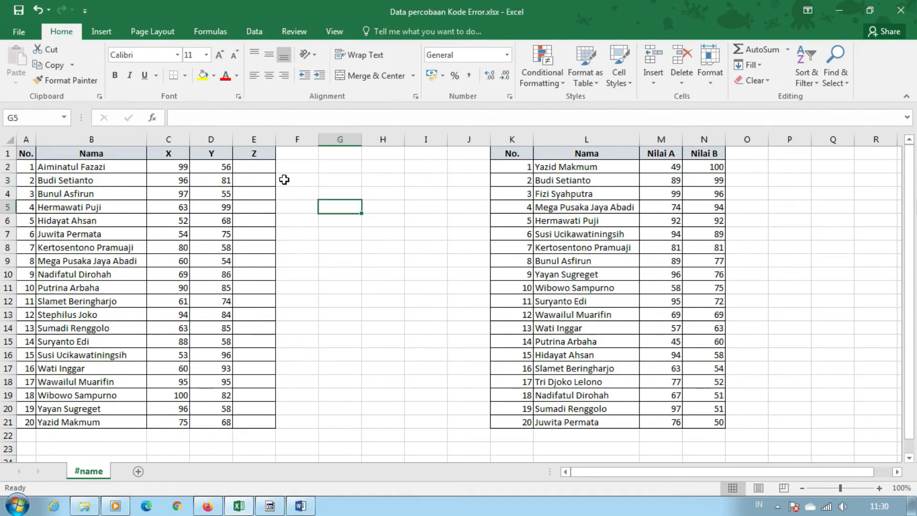
Step: Enter the formula =SQRT(-4) in cell E2 to take the square root of a negative number
left_click(242, 165)
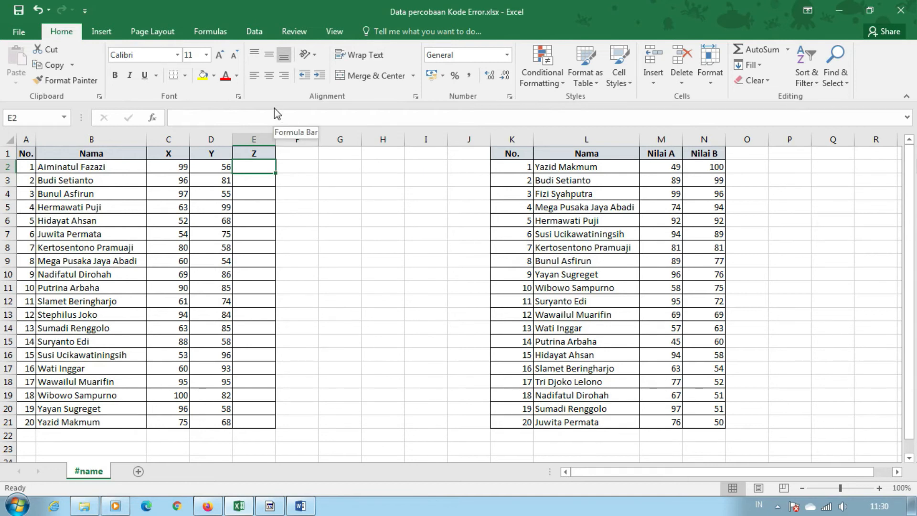
type("=sqrt(")
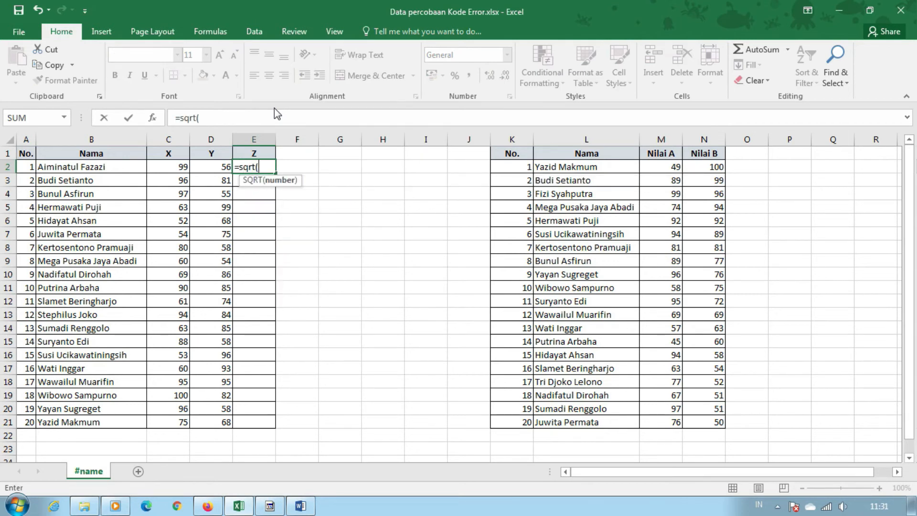
type("-4")
key("Return")
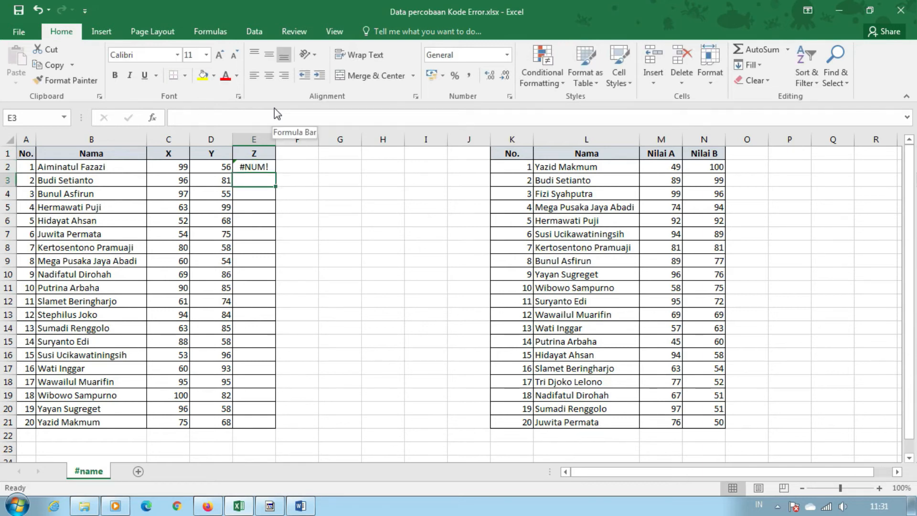
key("Up")
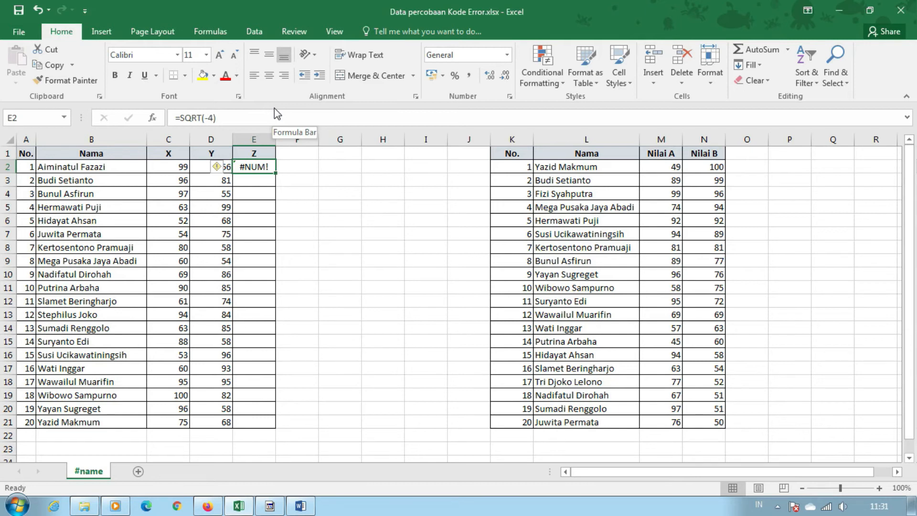
Step: Enter the formula =(10^300)^2 in cell E3 to calculate a number too large for Excel
key("Down")
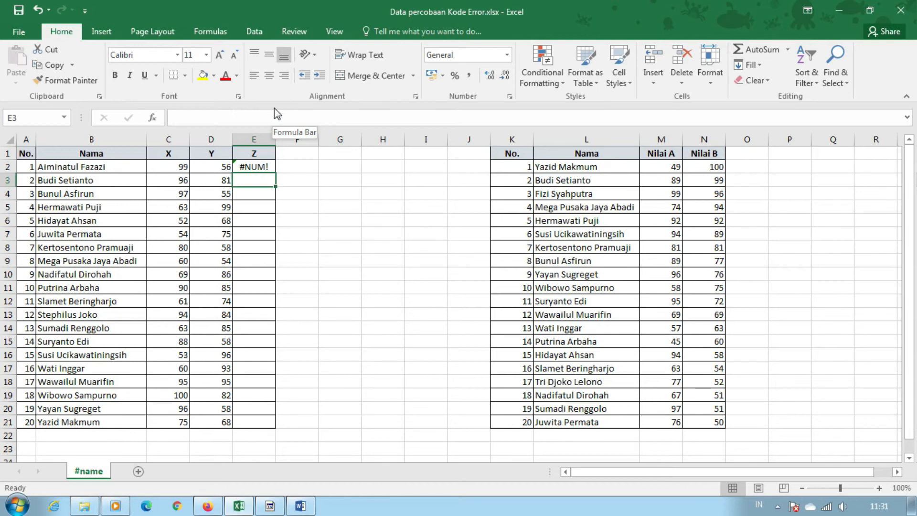
type("=")
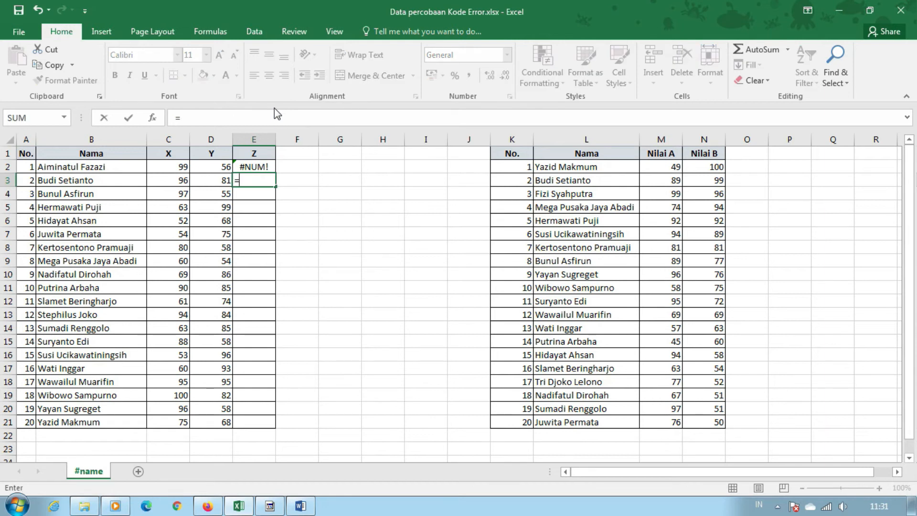
type("(10^300")
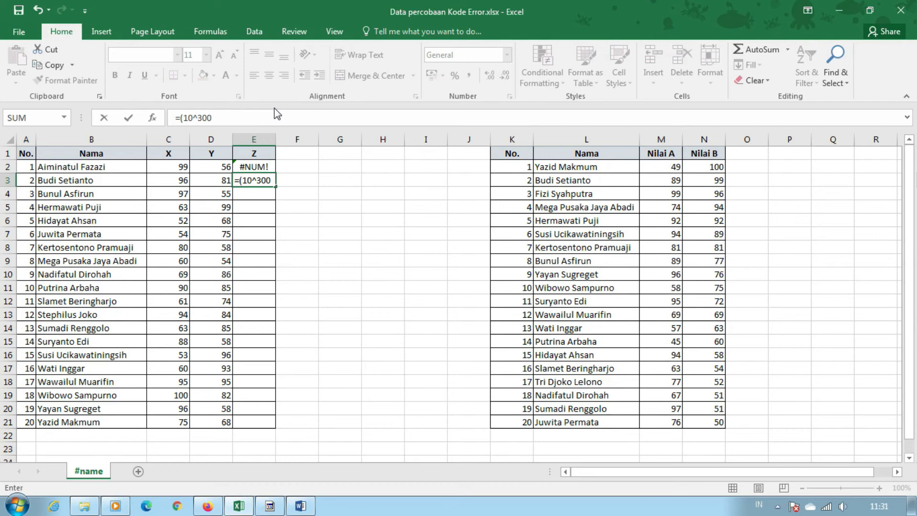
type(")^2")
key("Return")
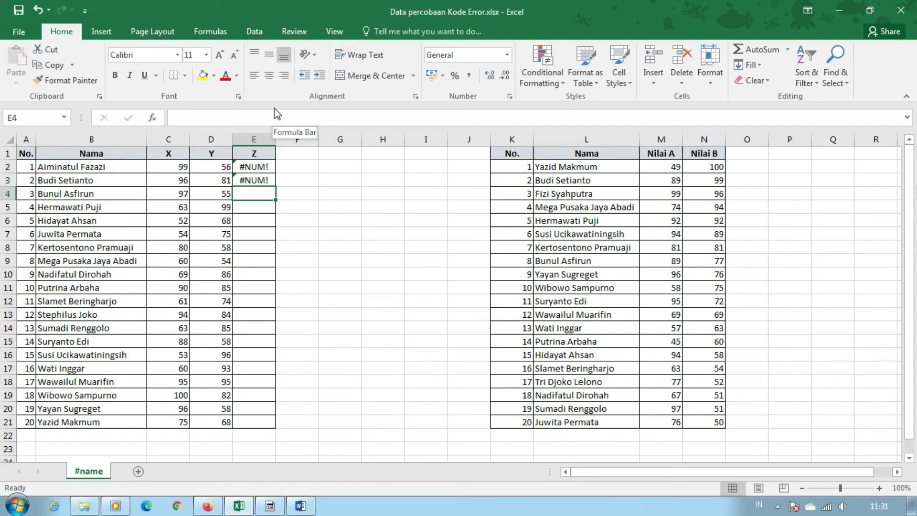
Step: Clear the square root and power formulas from cells E2:E3
key("Up")
key("Up")
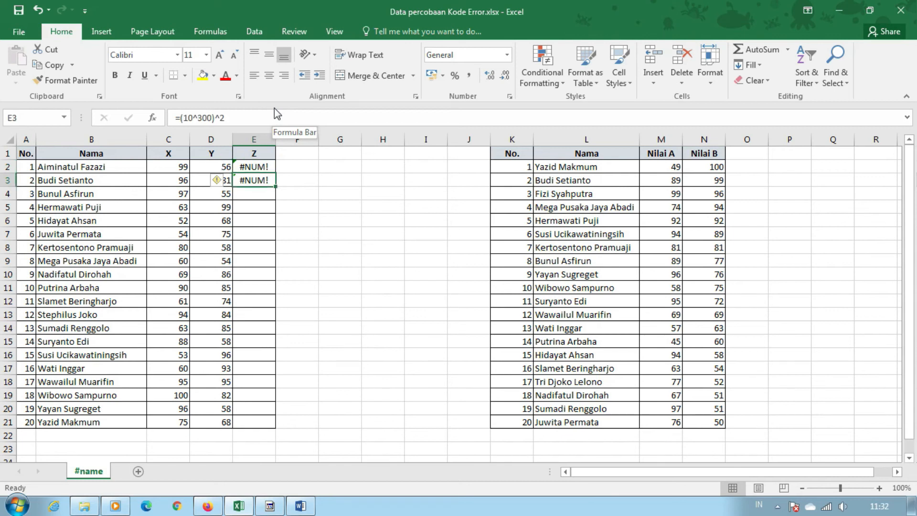
key("Up")
key("shift+Down")
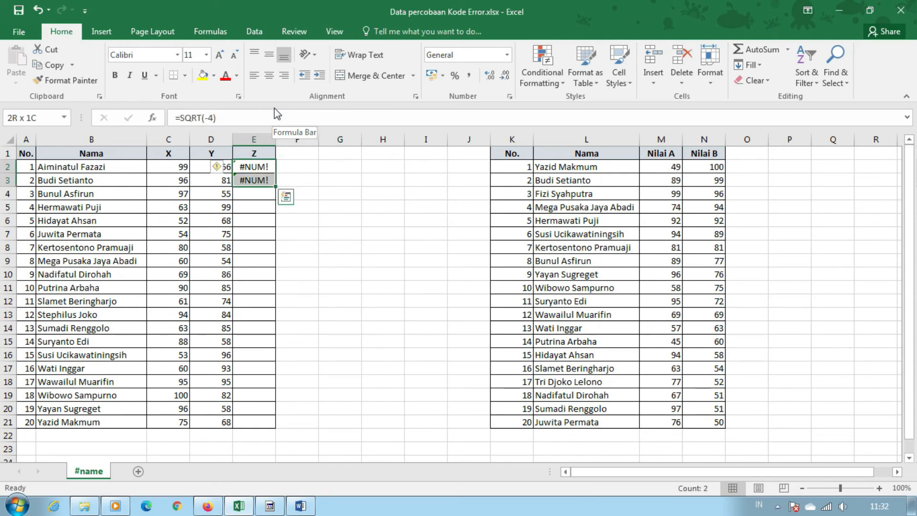
key("Delete")
key("Down")
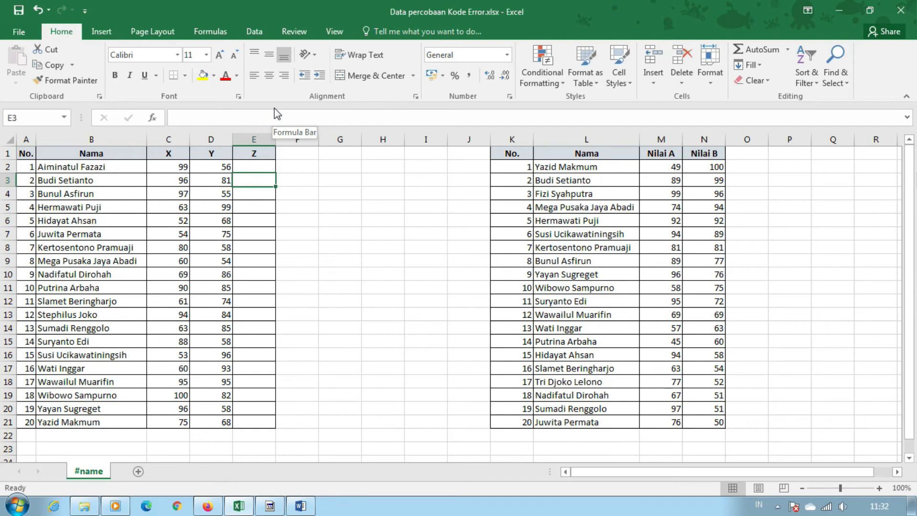
Step: Enter =SUM(C2:D2) in cell E2 to add the first row's X and Y scores
key("Up")
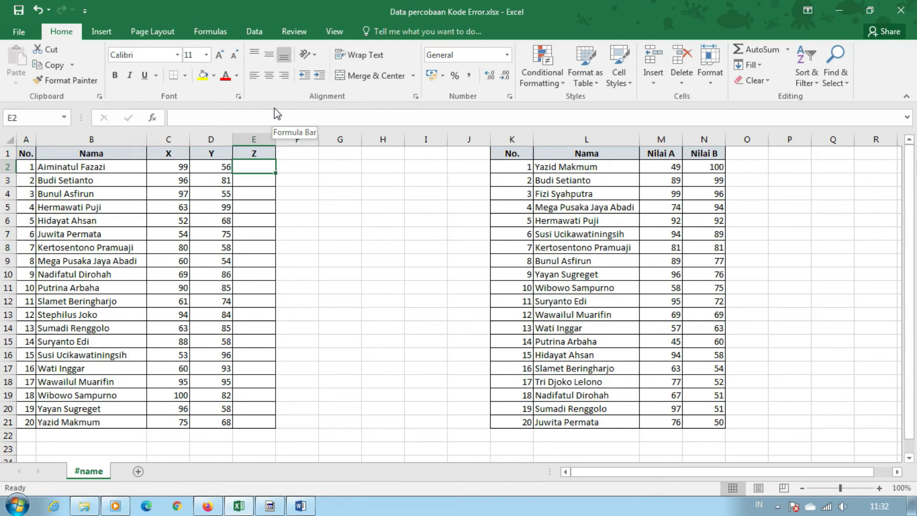
type("=sum")
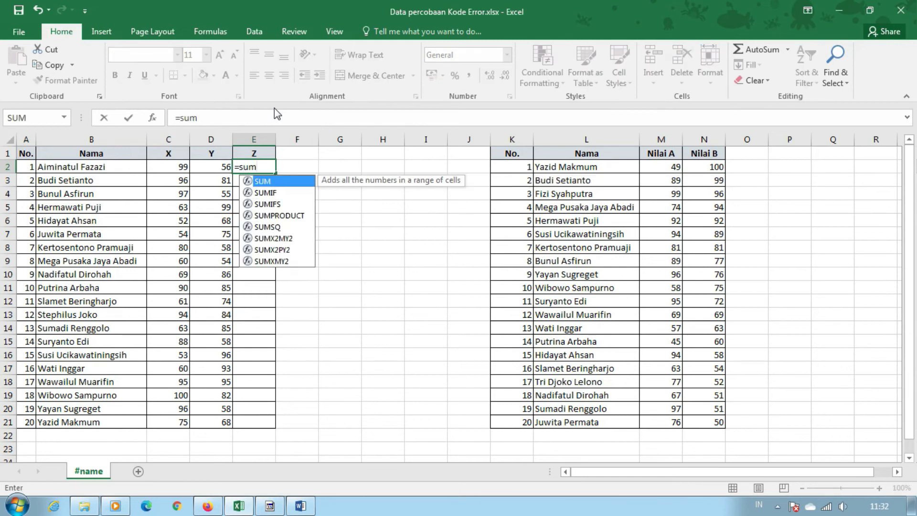
key("Tab")
key("Left")
key("Left")
key("shift+Right")
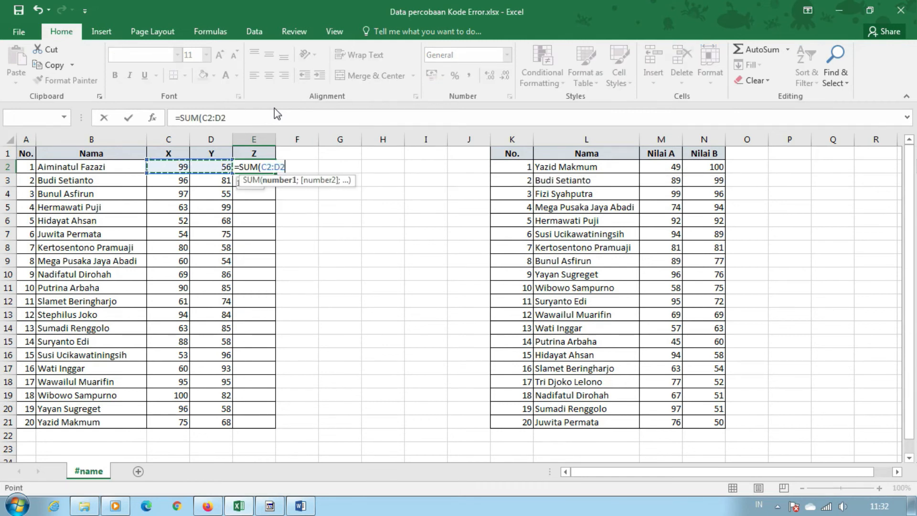
key("Return")
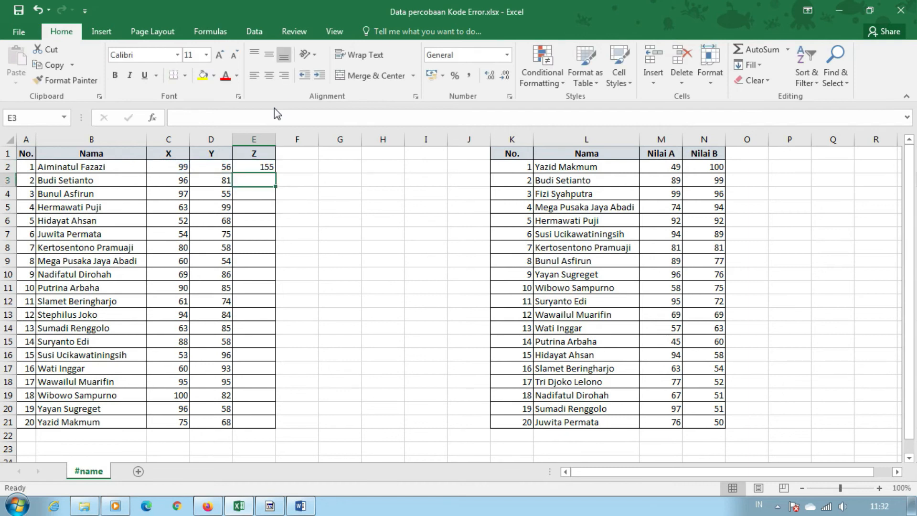
Step: Edit the sum formula in cell E2 to =SUM(C2 D2), with a space in place of the colon
key("Up")
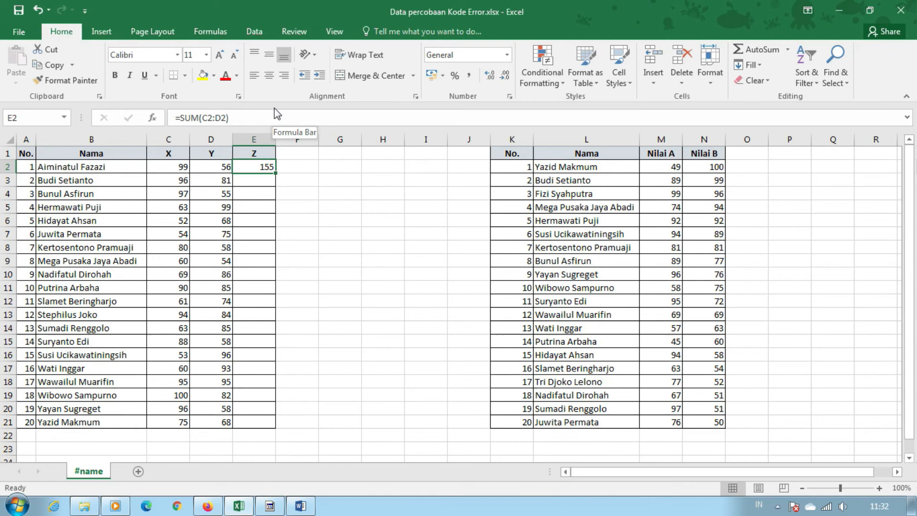
left_click(214, 118)
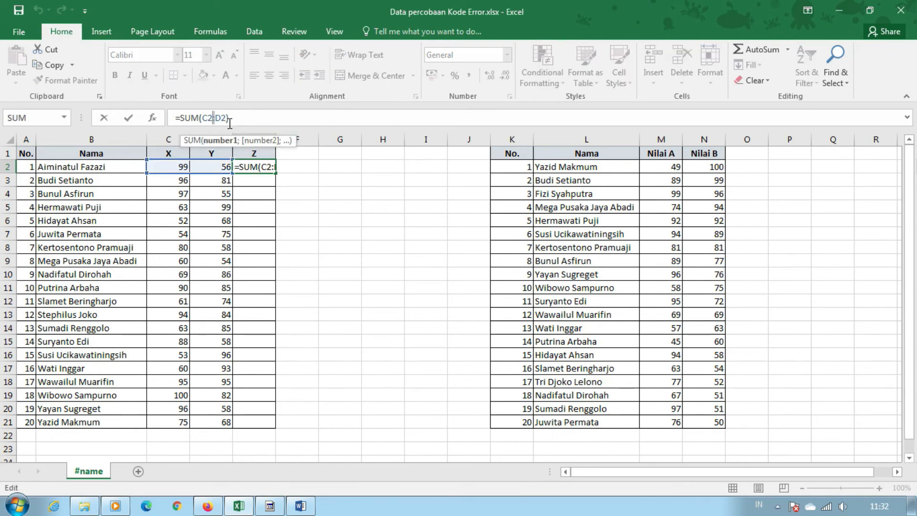
key("BackSpace")
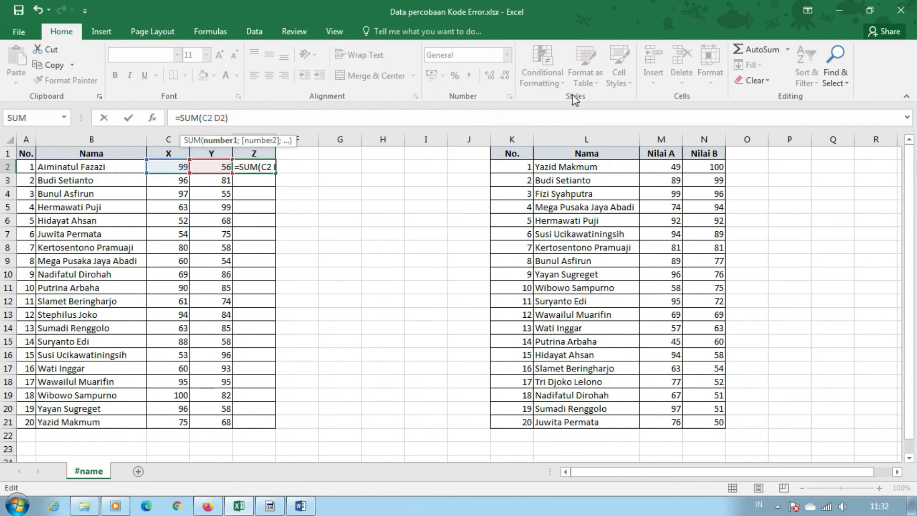
key("Return")
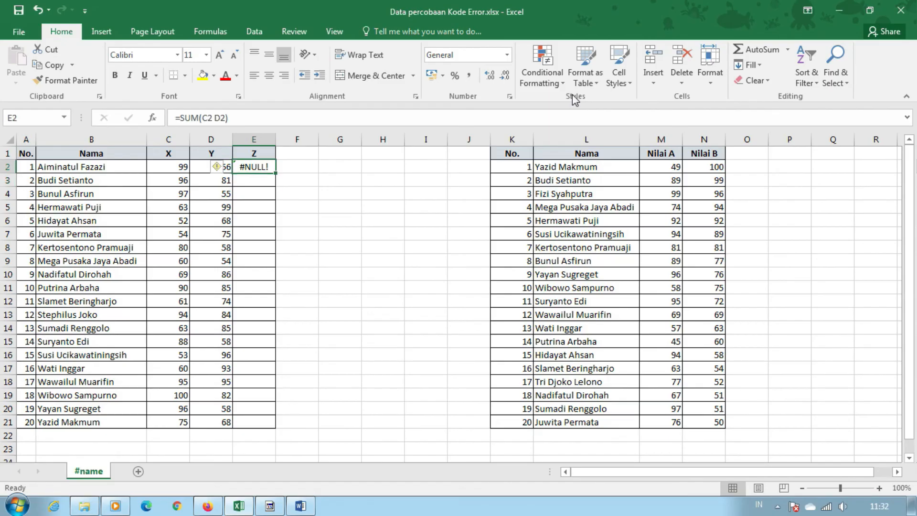
Step: Replace the sum formula in cell E2 with =VLOOKUP(B2;L2:N21;2;0) to look up a name missing from the second table
key("Delete")
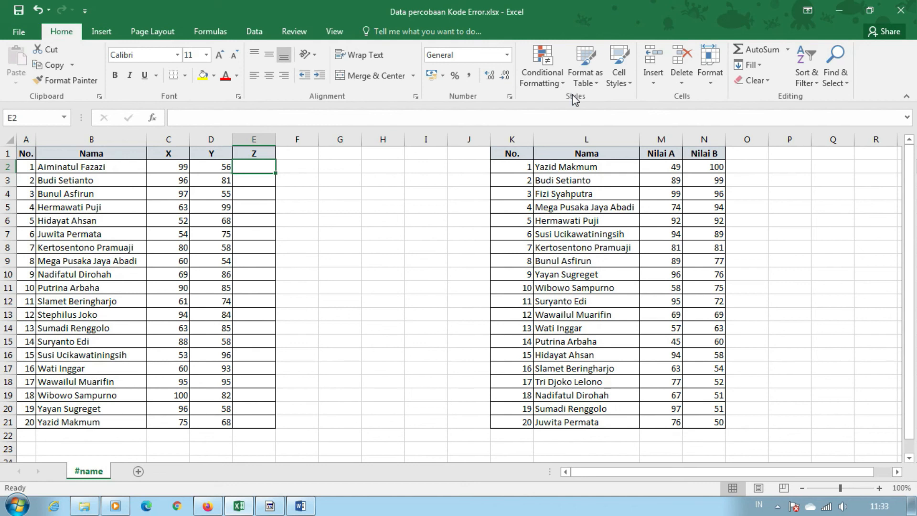
type("=VL")
key("Tab")
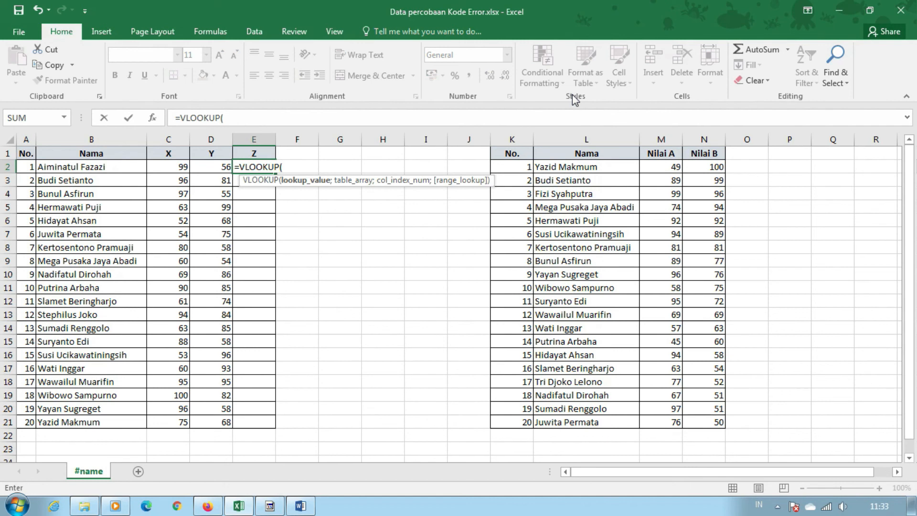
key("Left")
key("Left")
key("Left")
type(";")
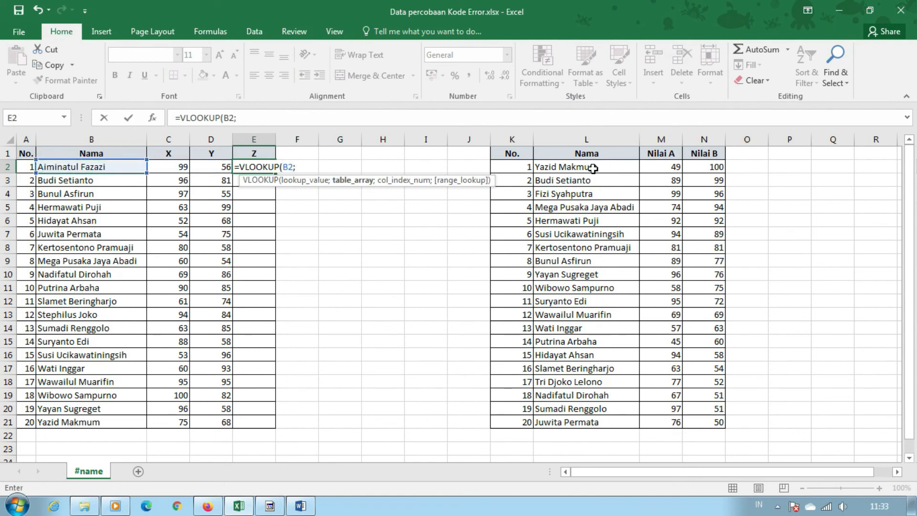
left_click_drag(593, 168, 713, 422)
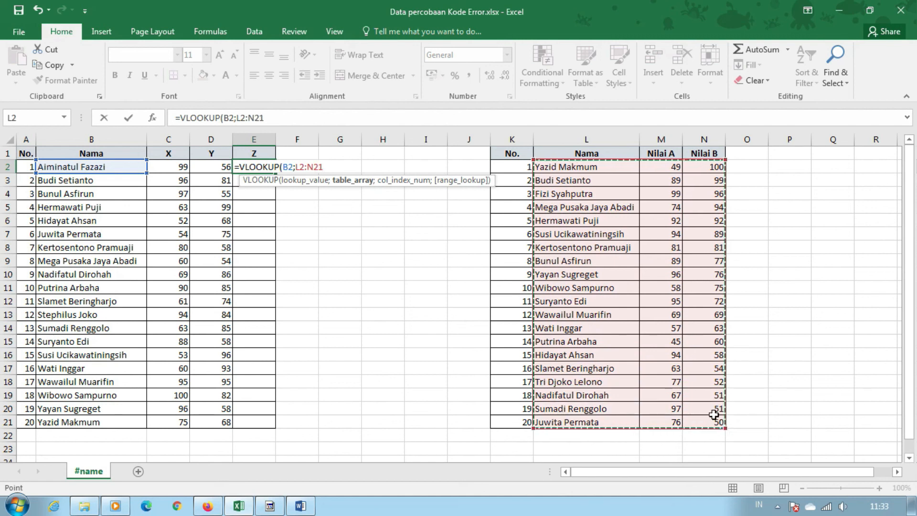
type(";")
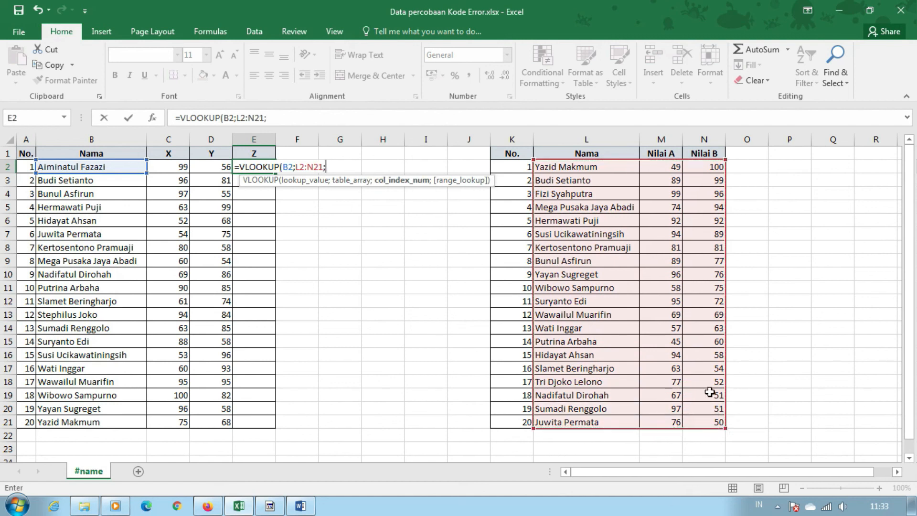
type("2;0)")
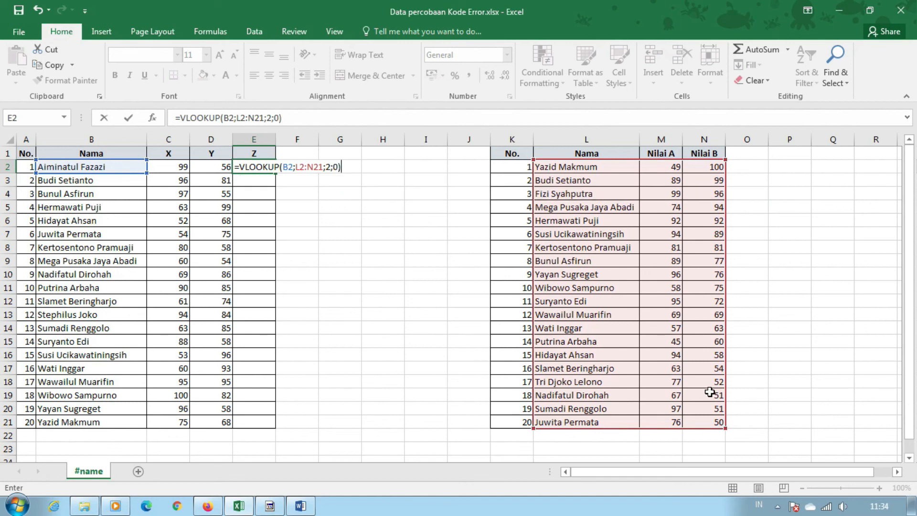
key("Return")
Step: Clear the VLOOKUP formula from cell E2
key("Up")
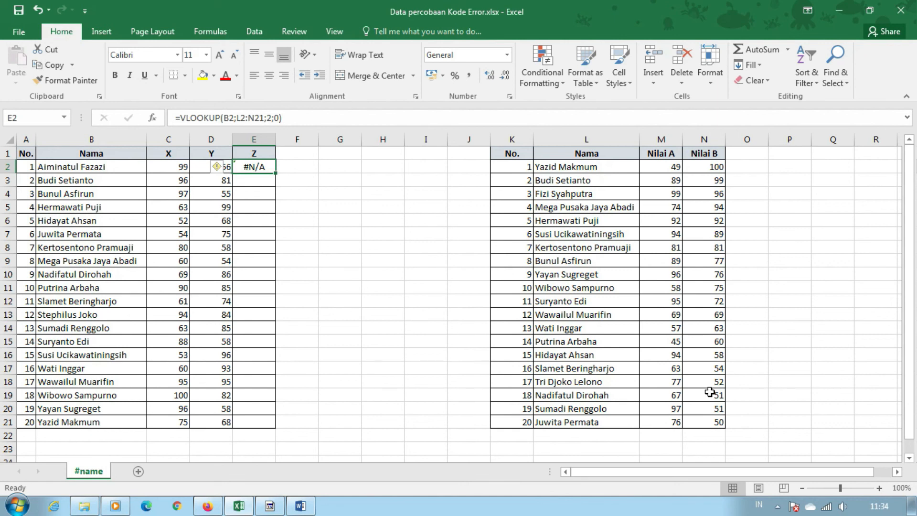
key("Delete")
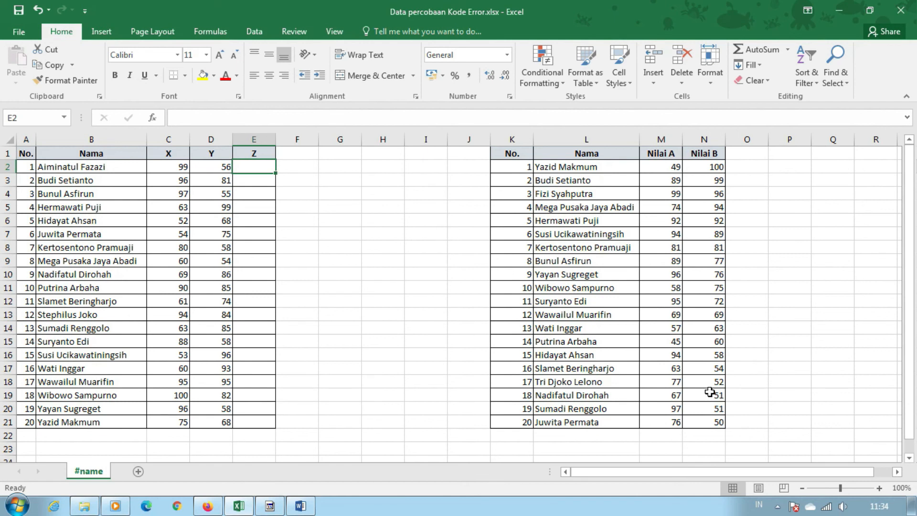